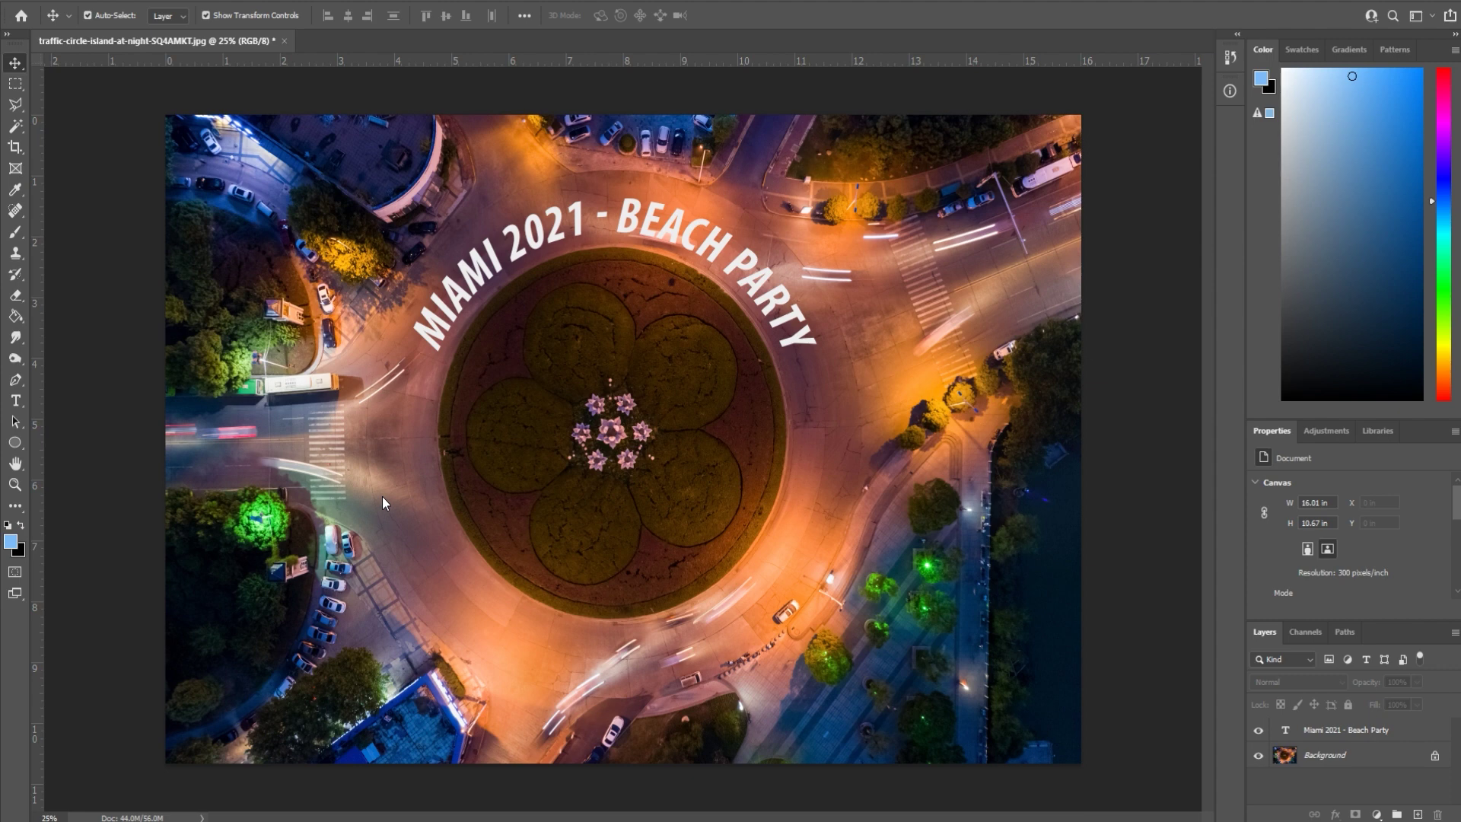
Select the old curved 'MIAMI 2021 - BEACH PARTY' text layer
left_click(534, 258)
Delete the old text, then draw a 6.72-inch Ellipse path circle around the central garden
key("Delete")
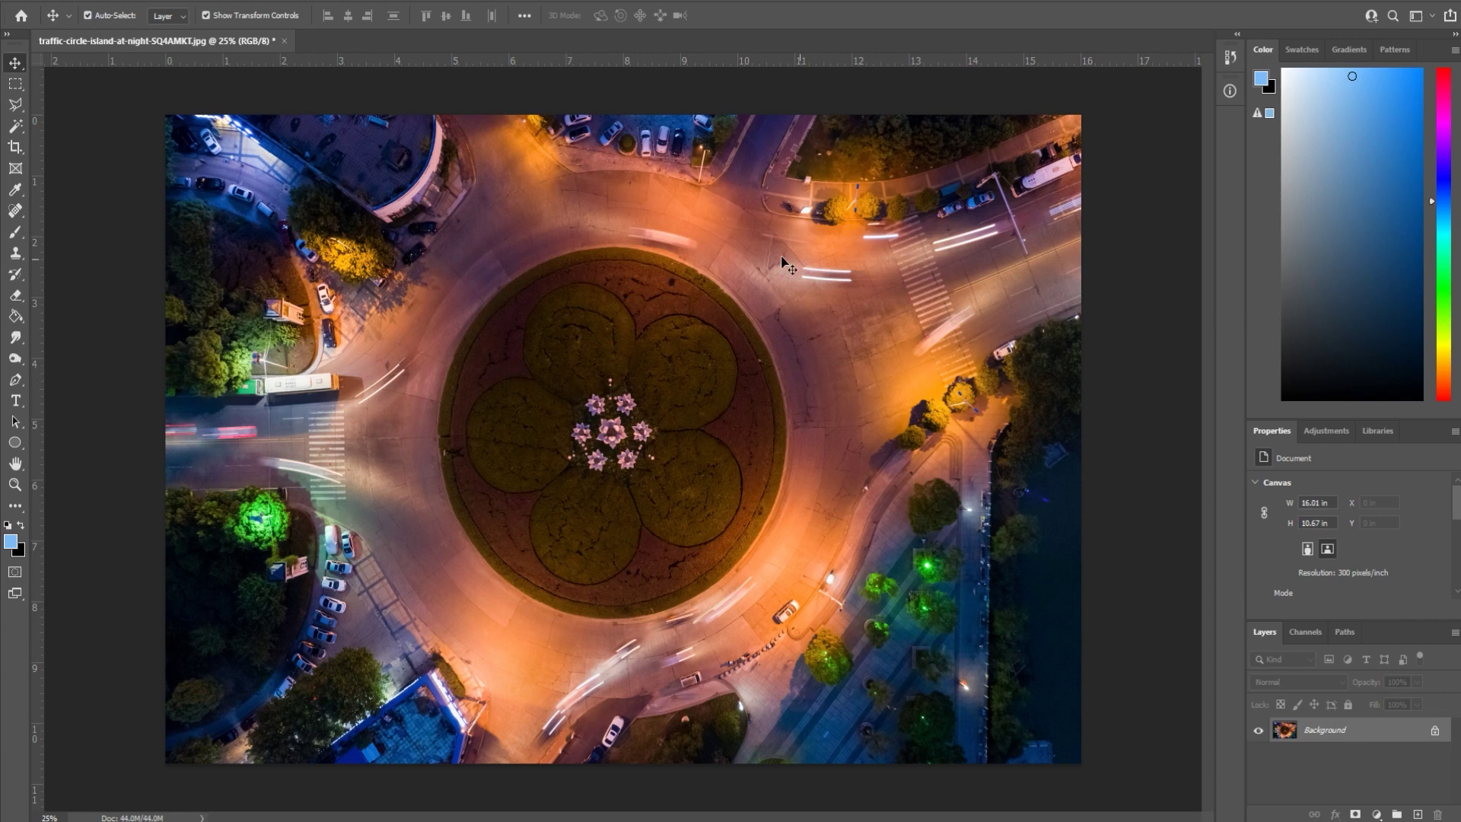
left_click(13, 446)
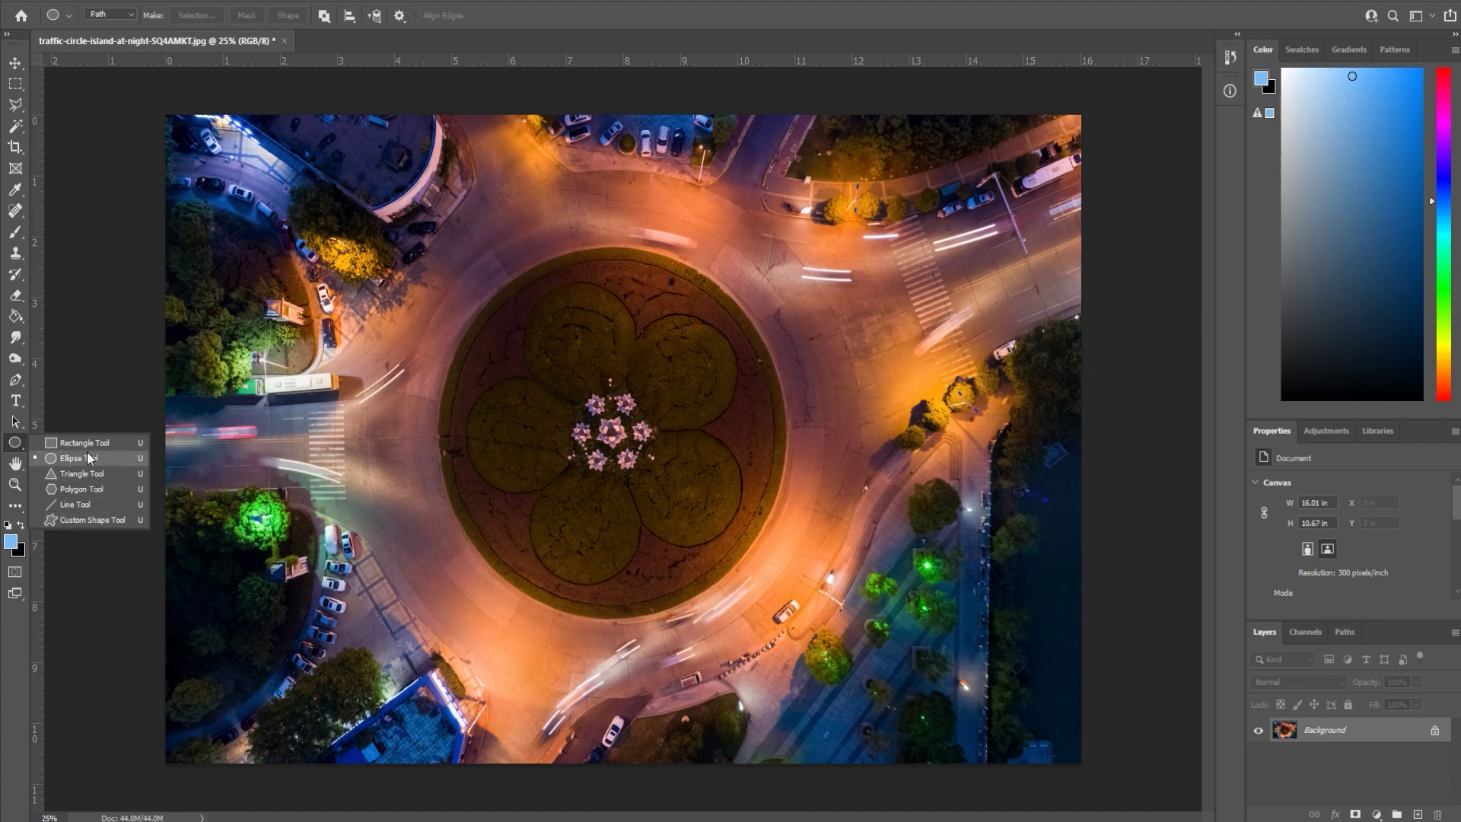
left_click(61, 453)
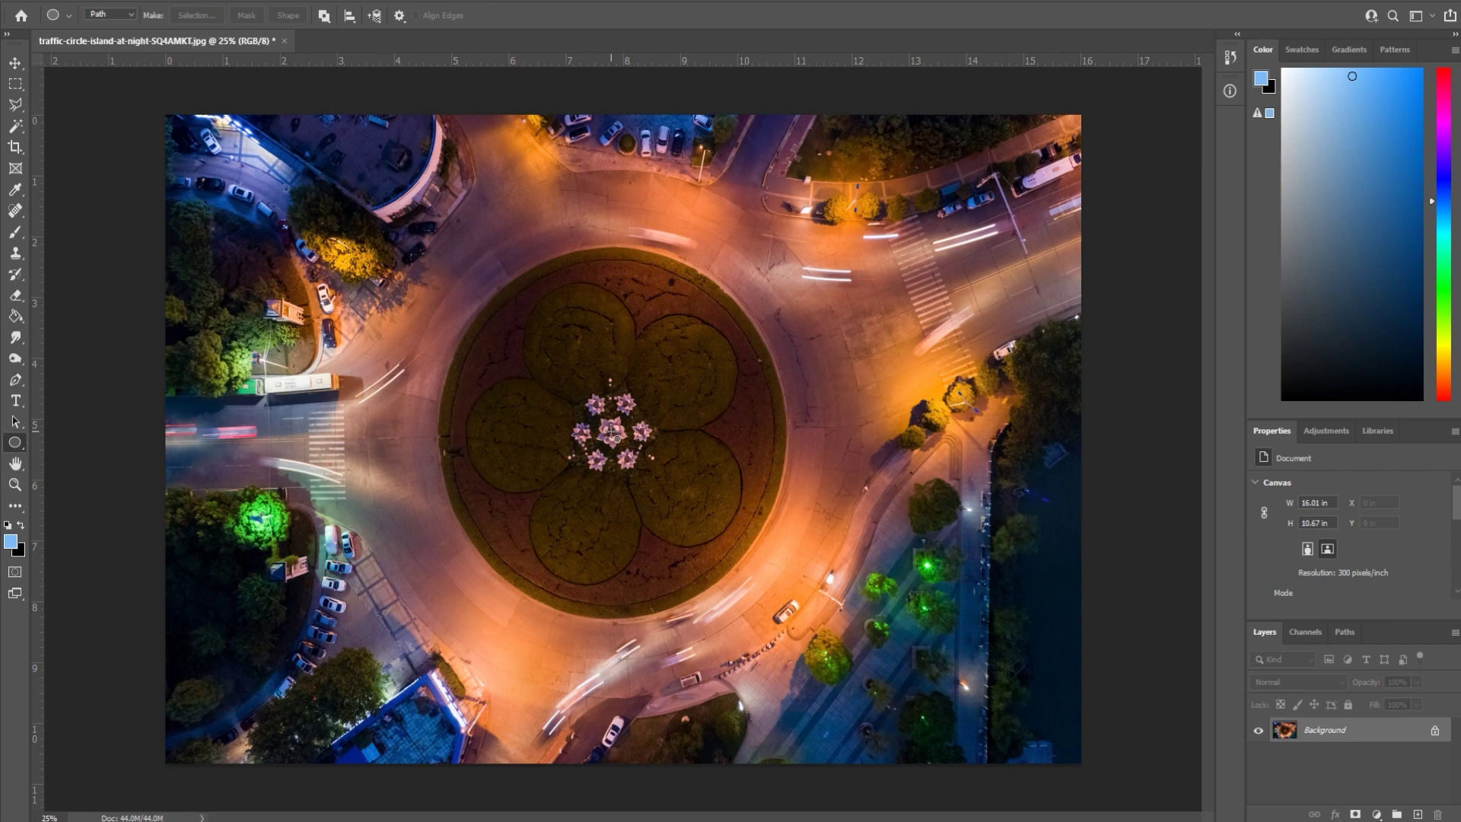
mouse_move(613, 437)
left_mouse_down()
mouse_move(653, 454)
mouse_move(625, 451)
mouse_move(750, 561)
mouse_move(847, 616)
mouse_move(887, 616)
mouse_move(854, 619)
mouse_move(874, 632)
mouse_move(846, 619)
mouse_move(879, 636)
left_mouse_up()
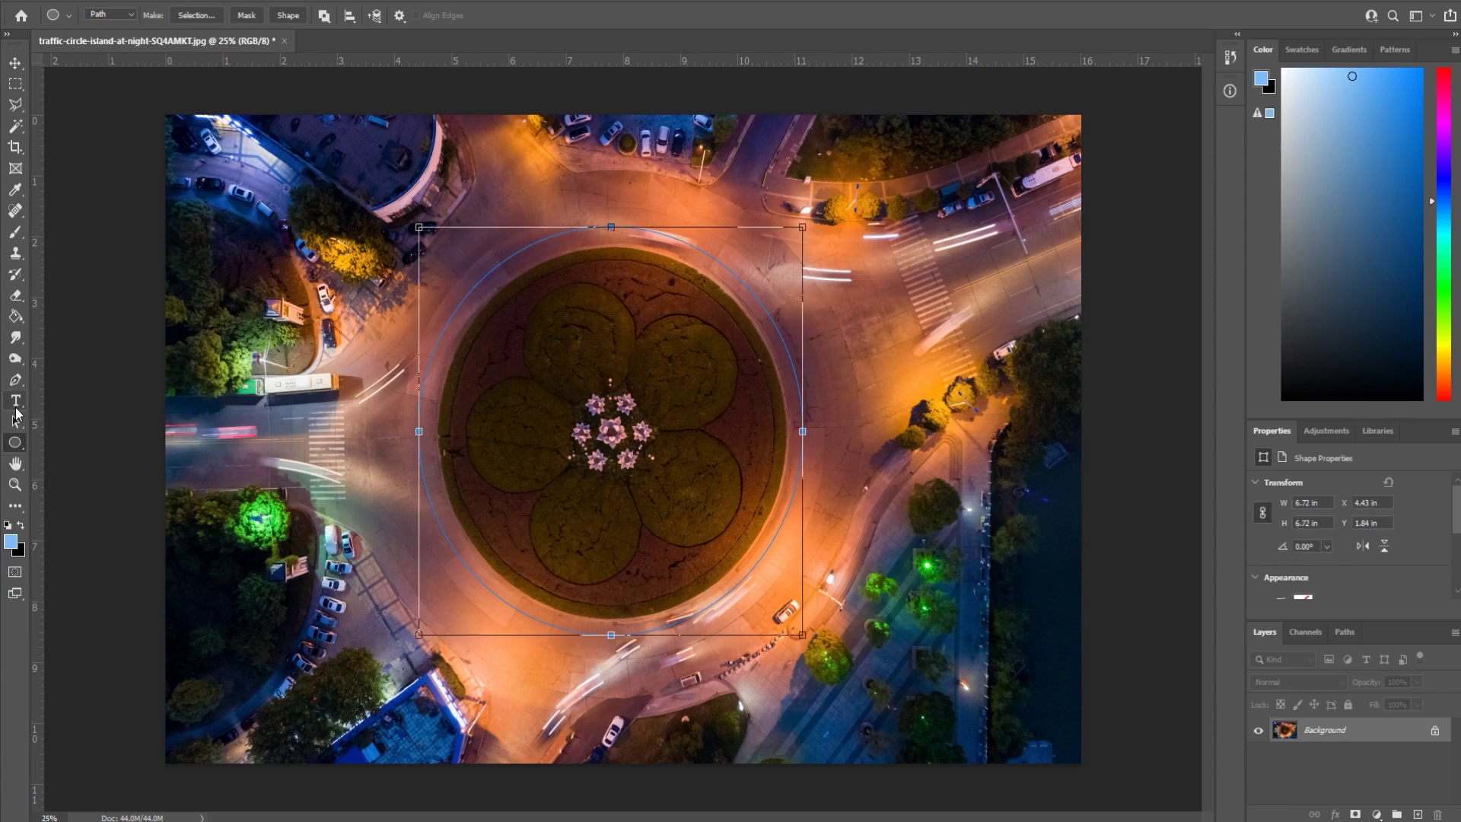
Type white 'MIAMI, FLORIDA -2021 - BEACH PARTY' along the top of the circle path
left_click(15, 401)
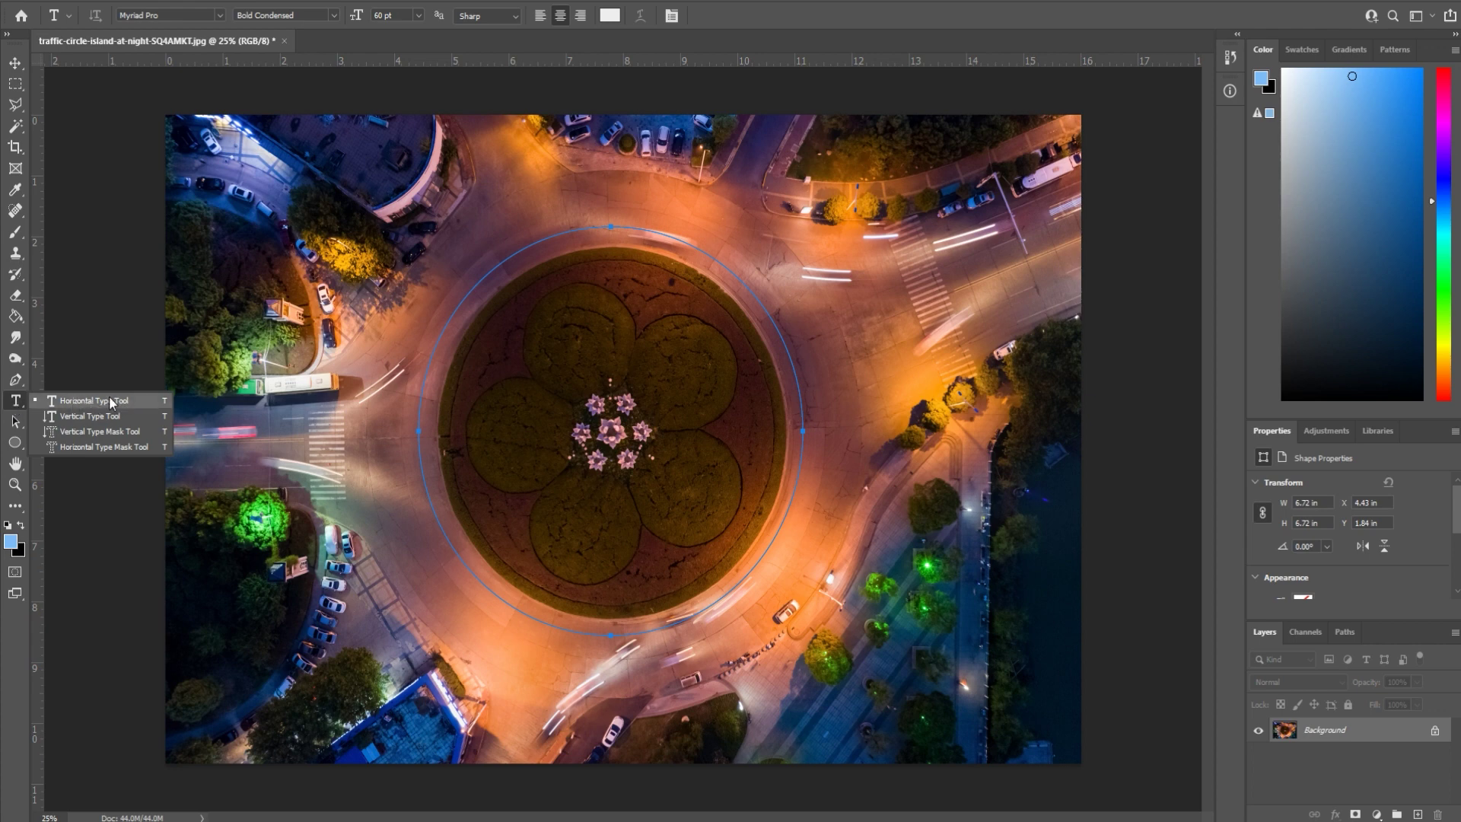
left_click(63, 402)
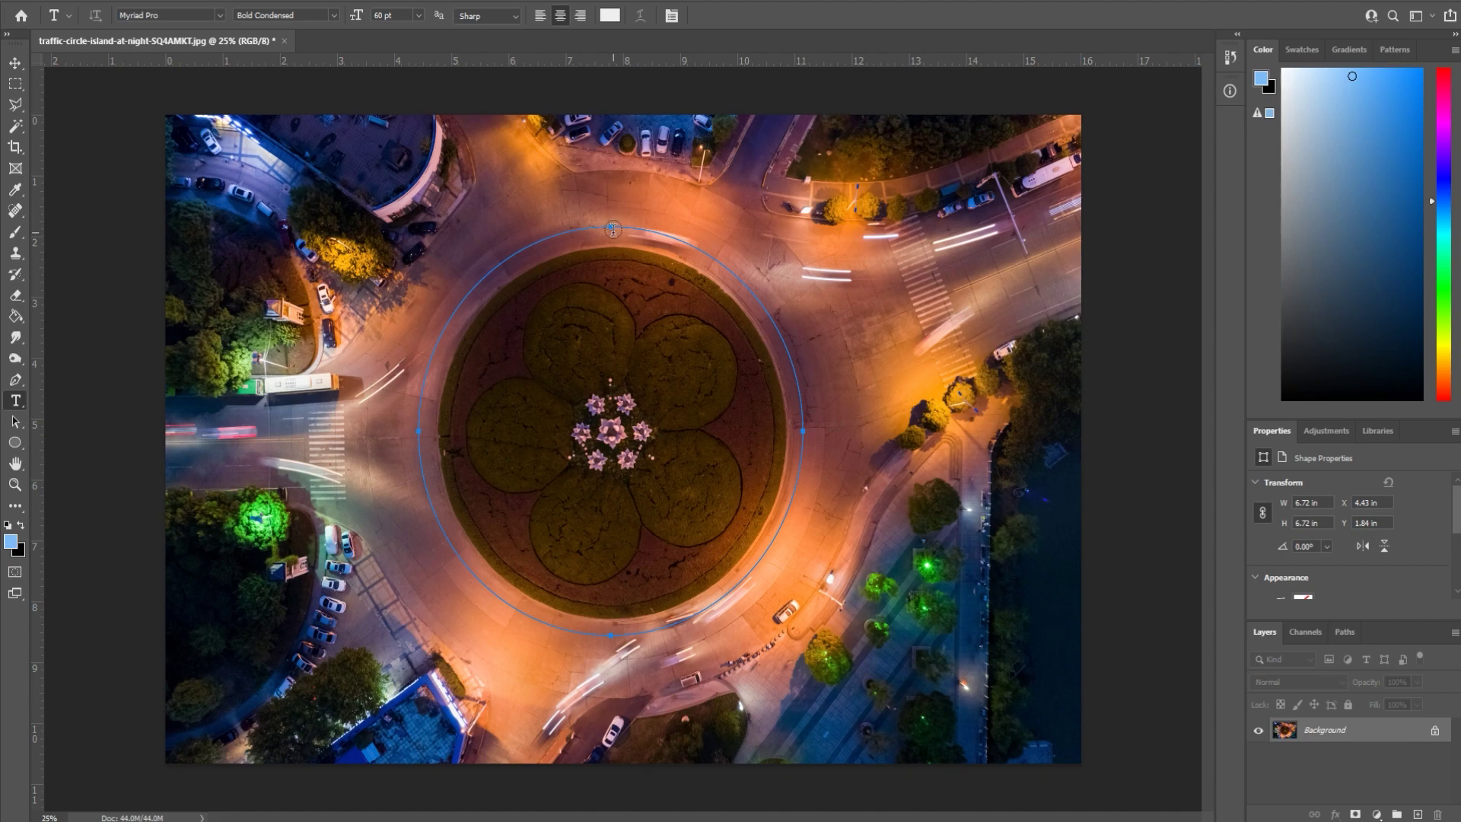
left_click(612, 226)
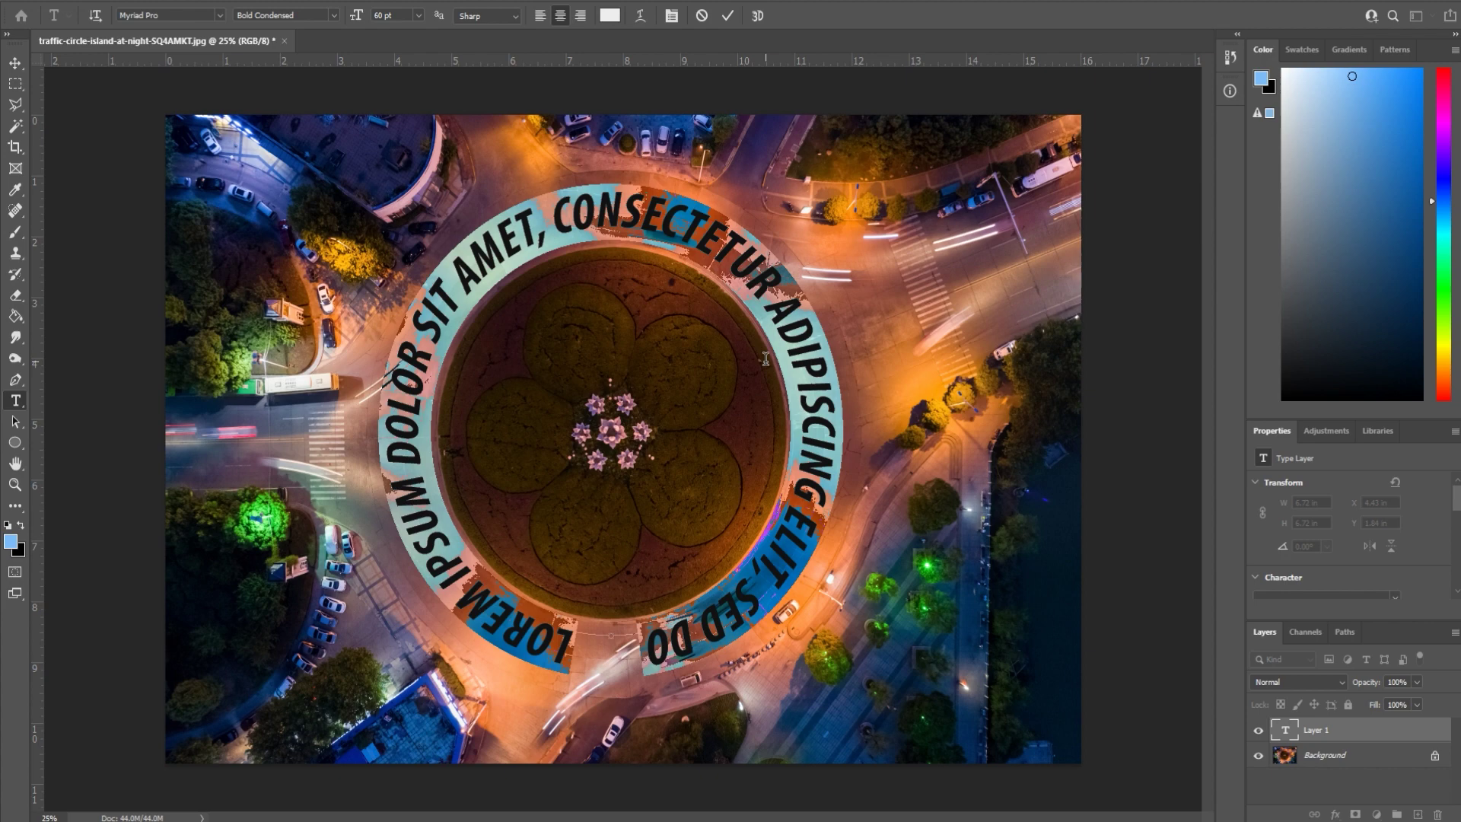
type("MIAMI, FL")
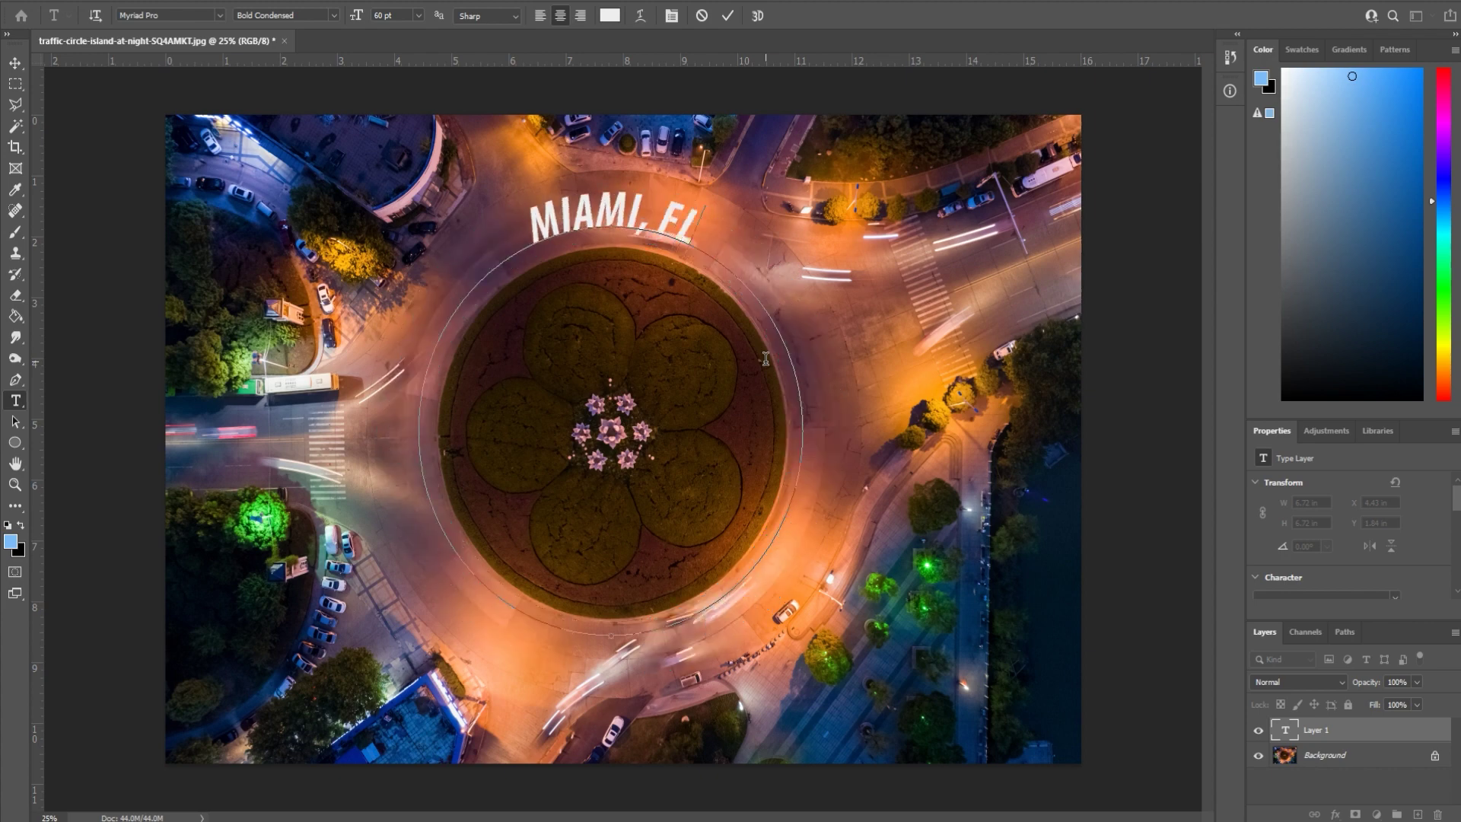
type("ORIDA -2")
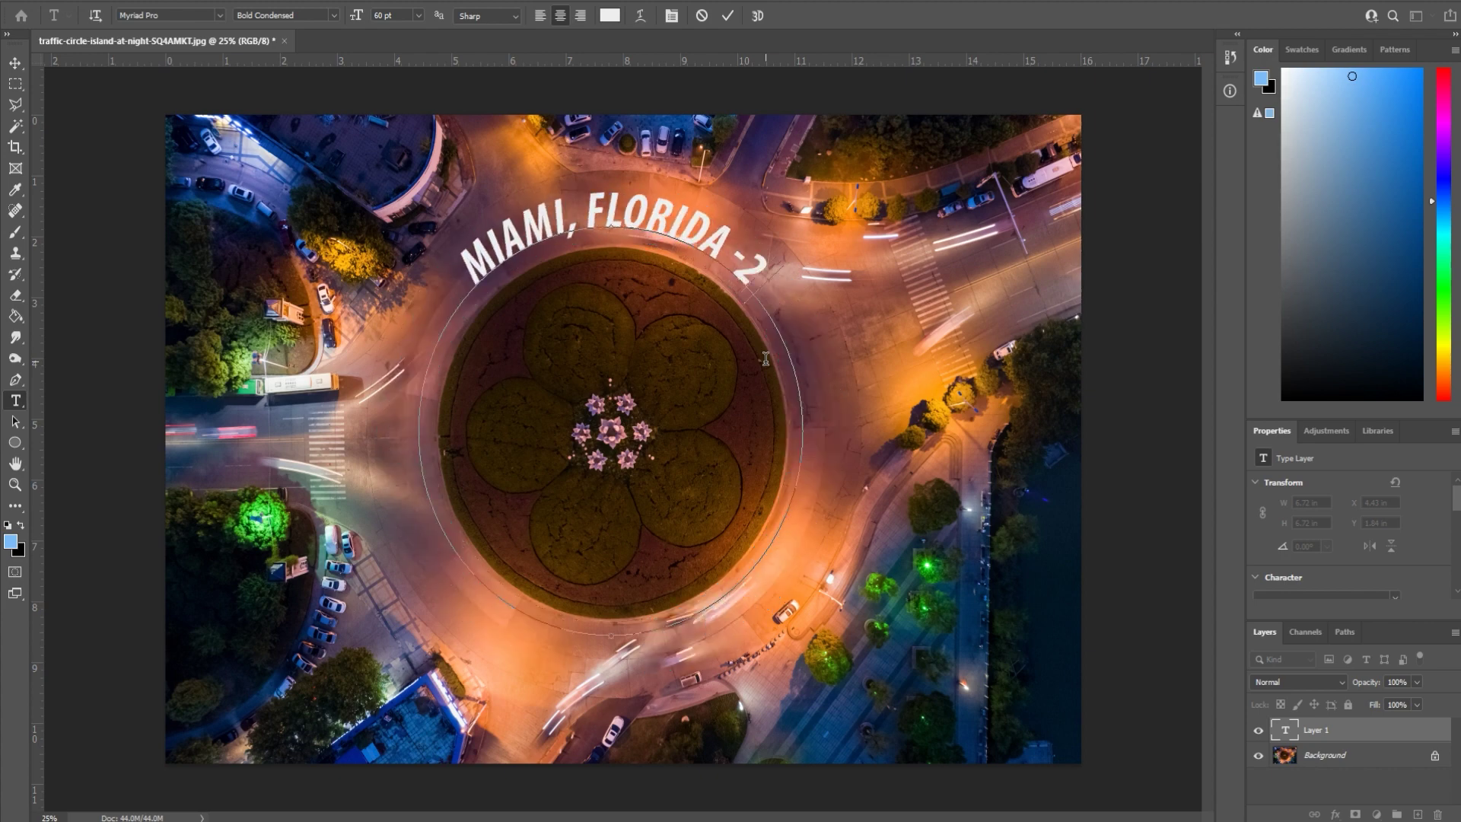
type("021")
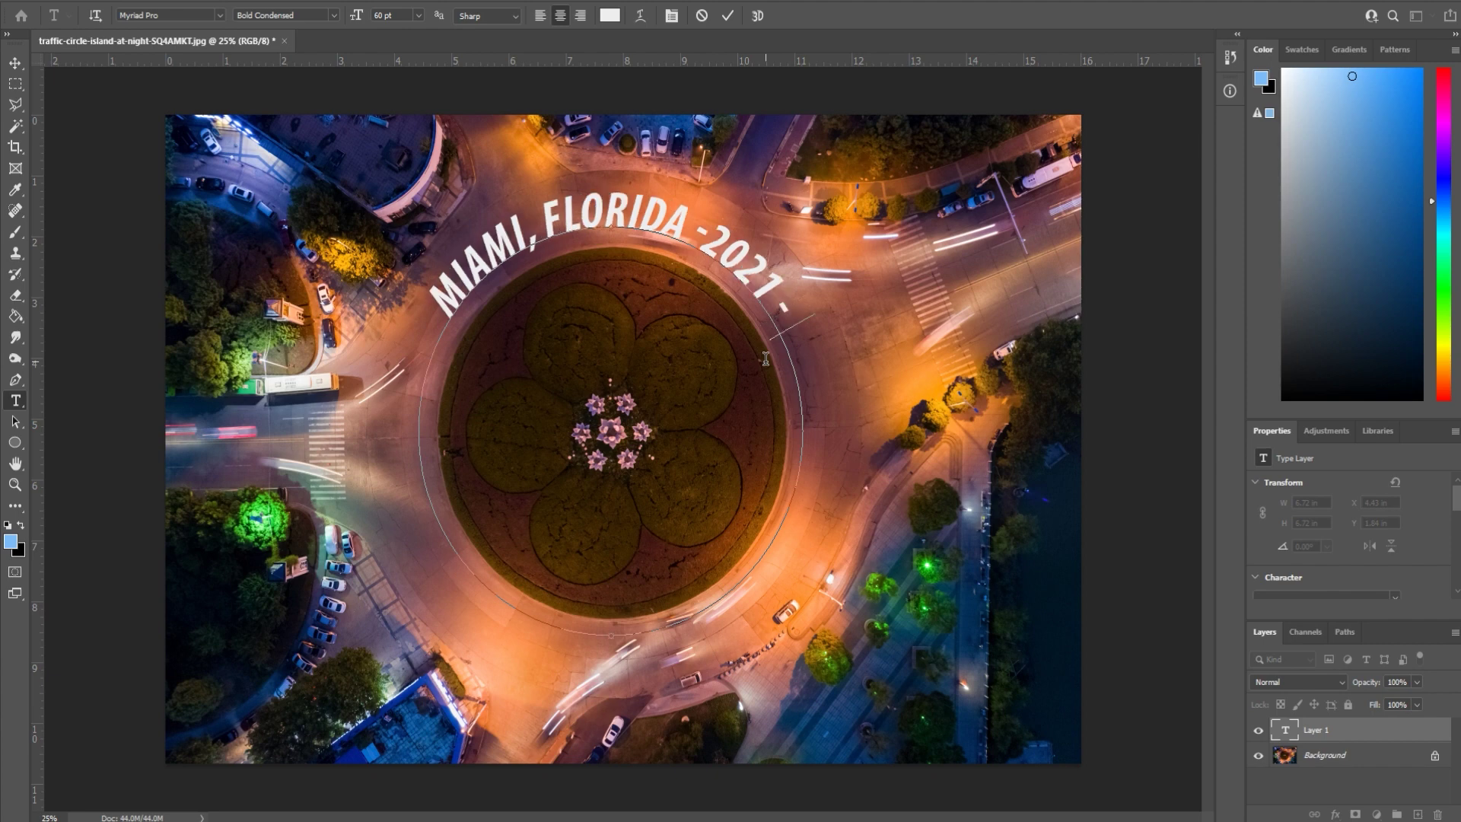
type(" - BEACH PARTY")
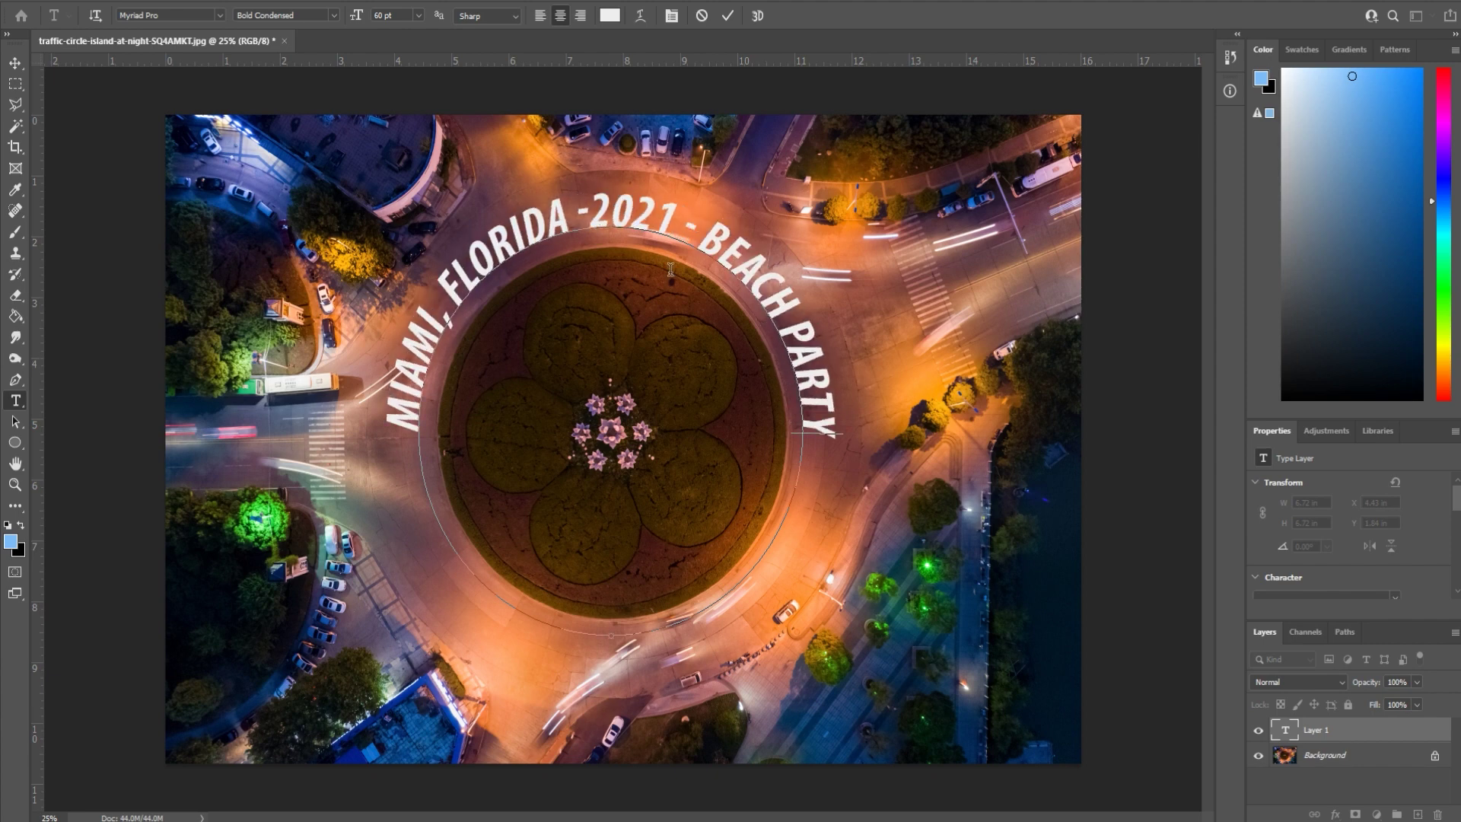
left_click(16, 63)
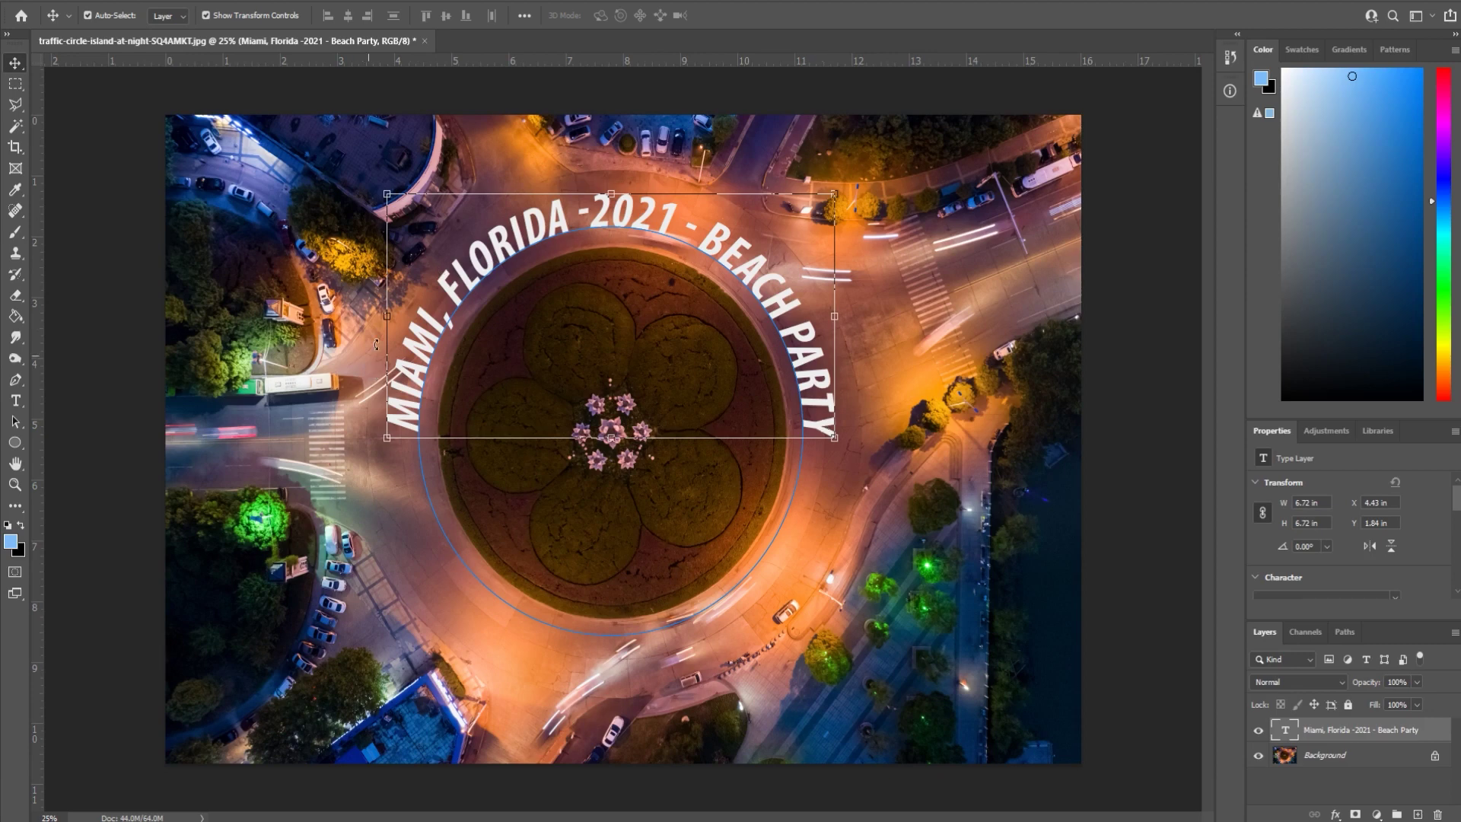
Toggle the curved text layer's selection and switch to a different tool
left_click(880, 431)
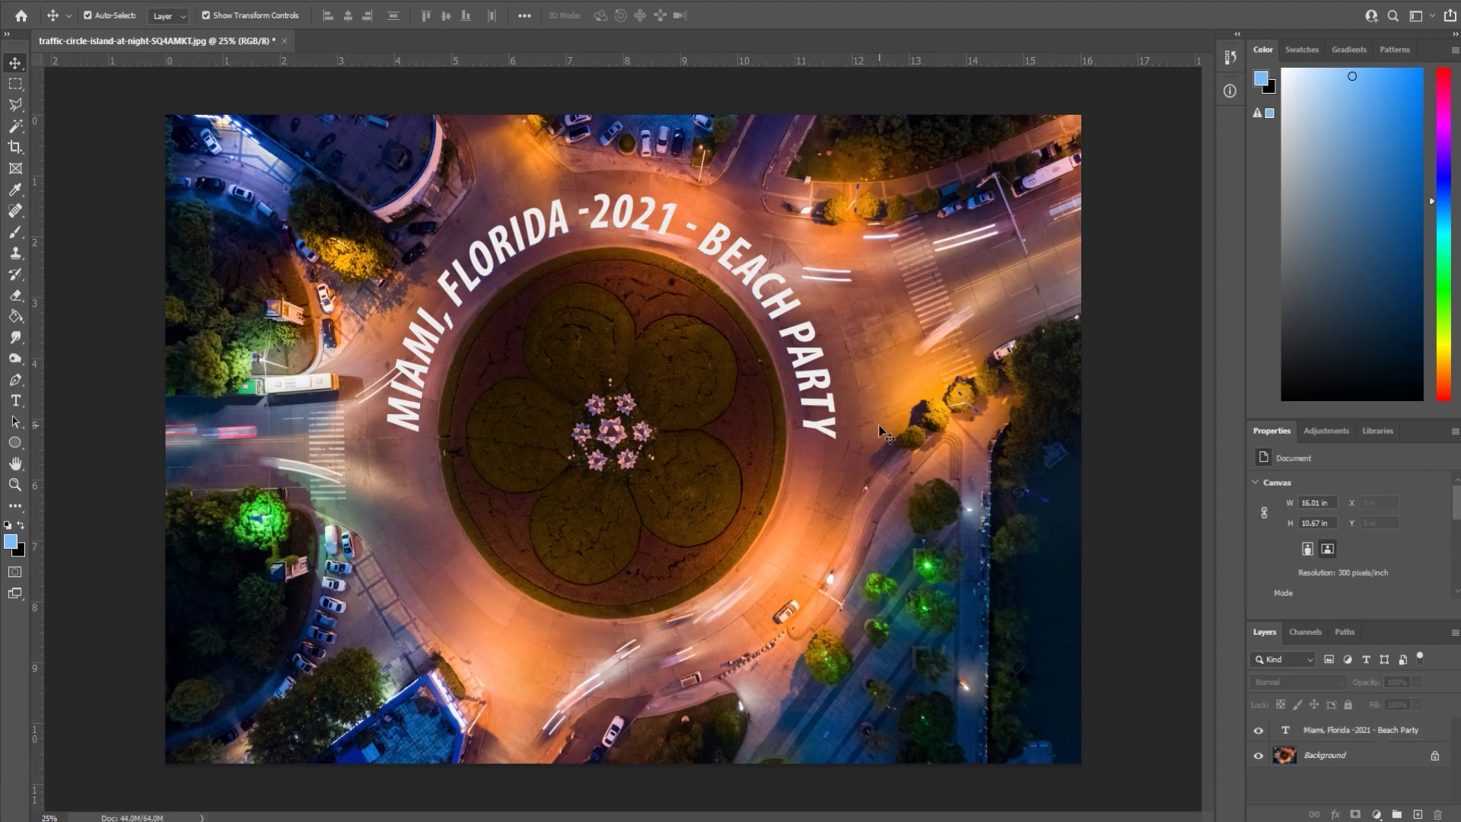
left_click(605, 224)
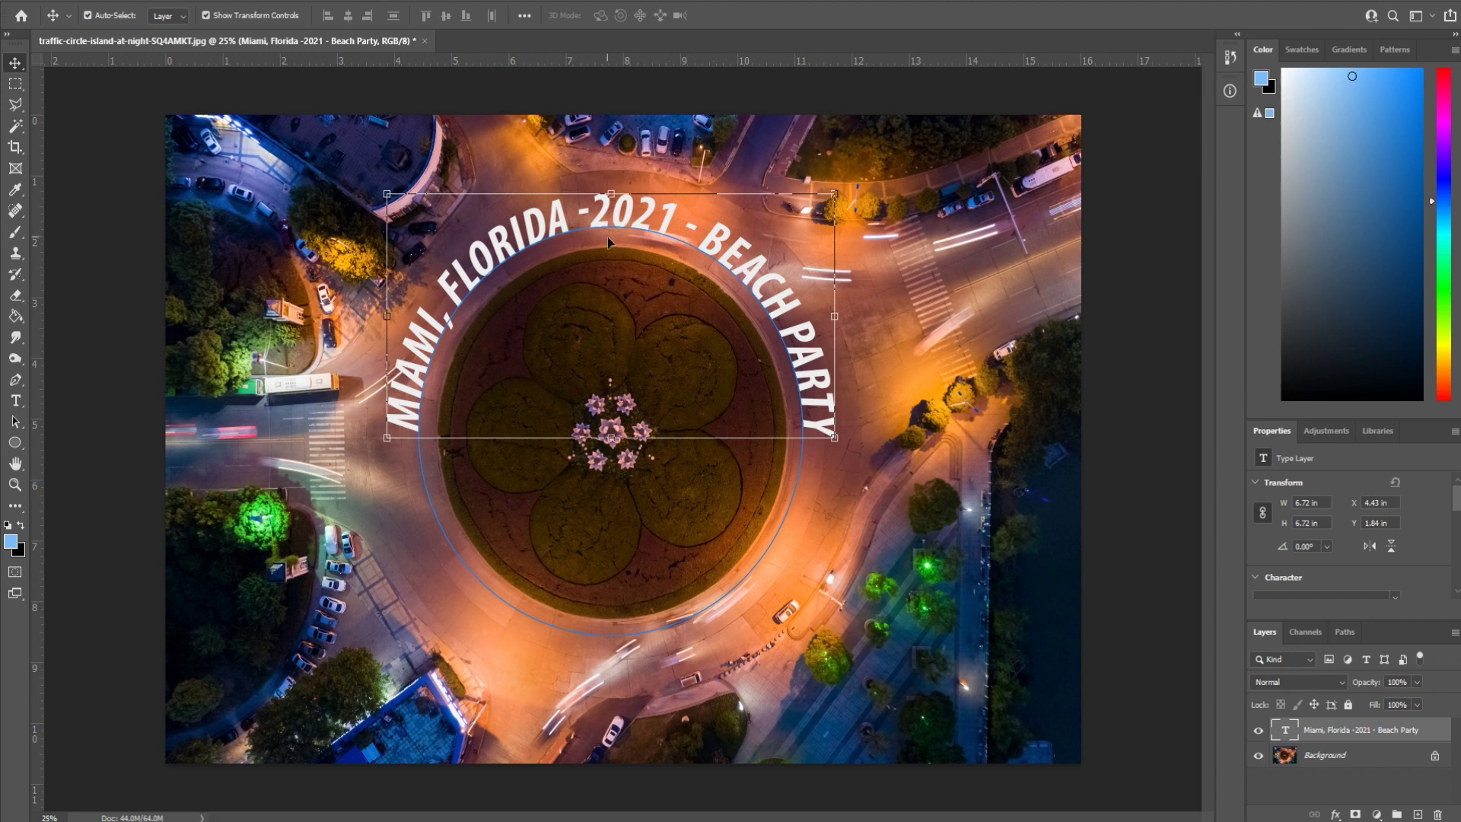
left_click(941, 435)
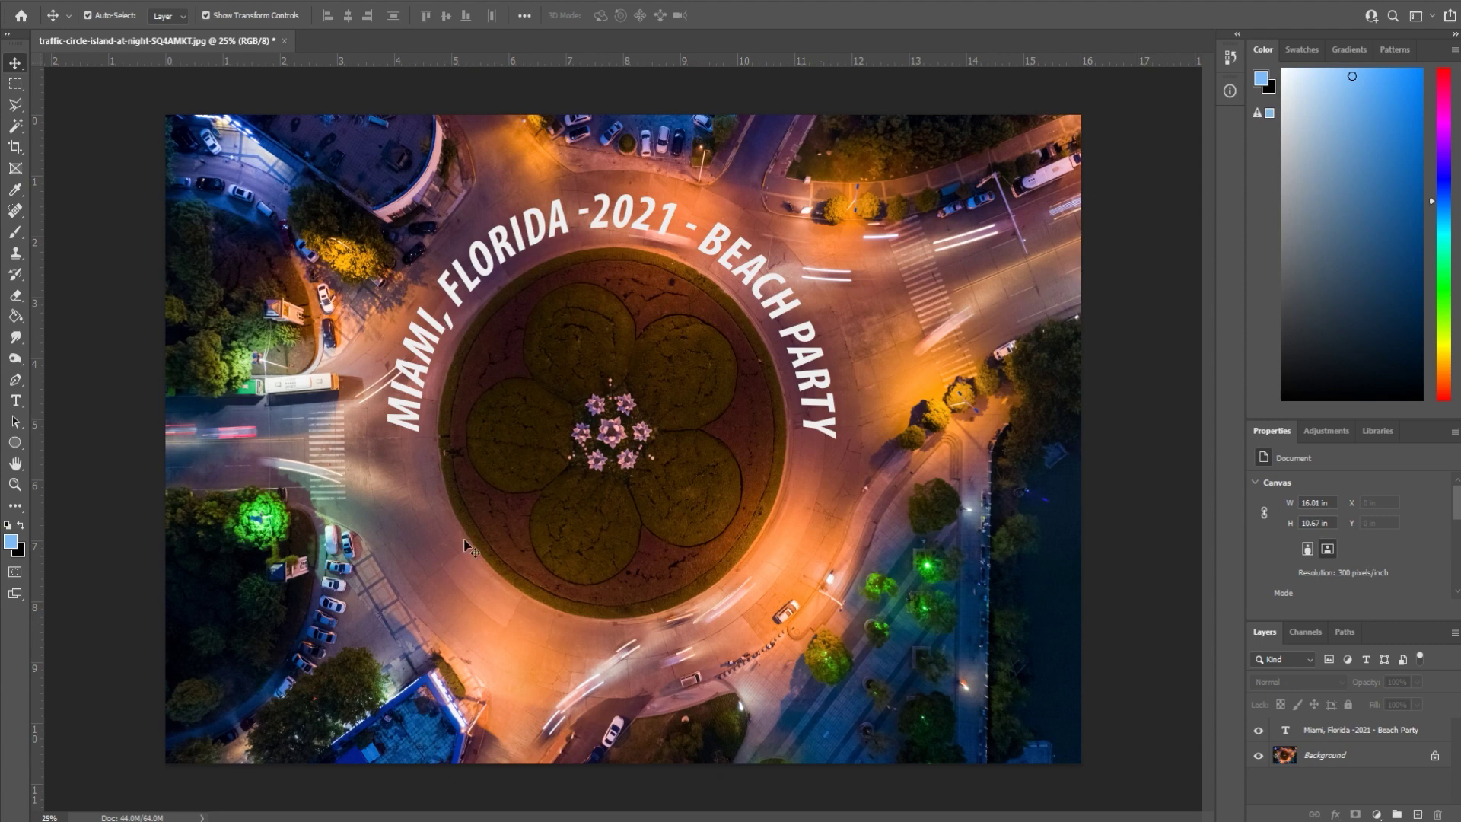
left_click(19, 444)
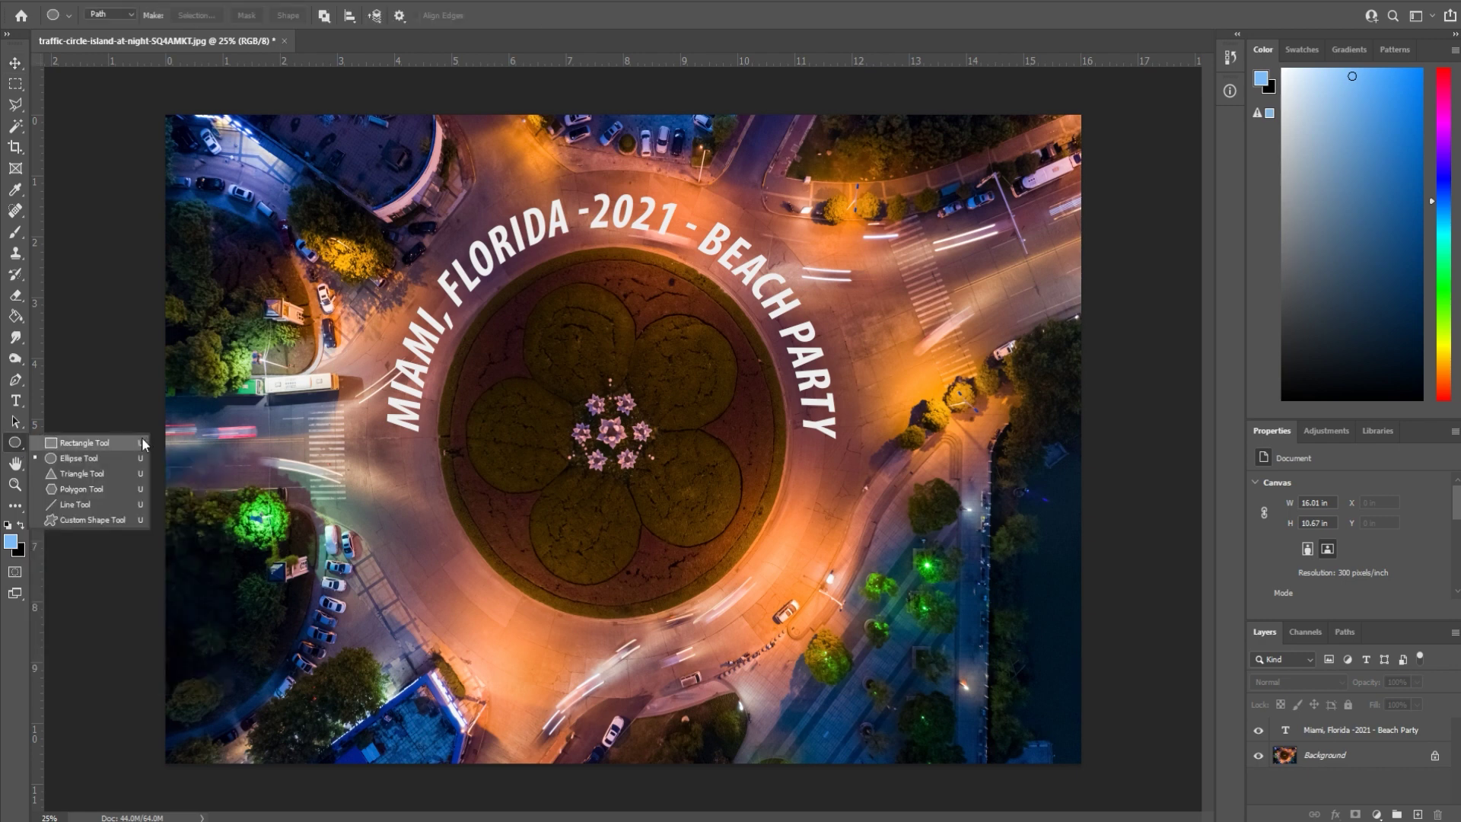
Slide the curved text around the circle until it wraps along the bottom edge
left_click(54, 461)
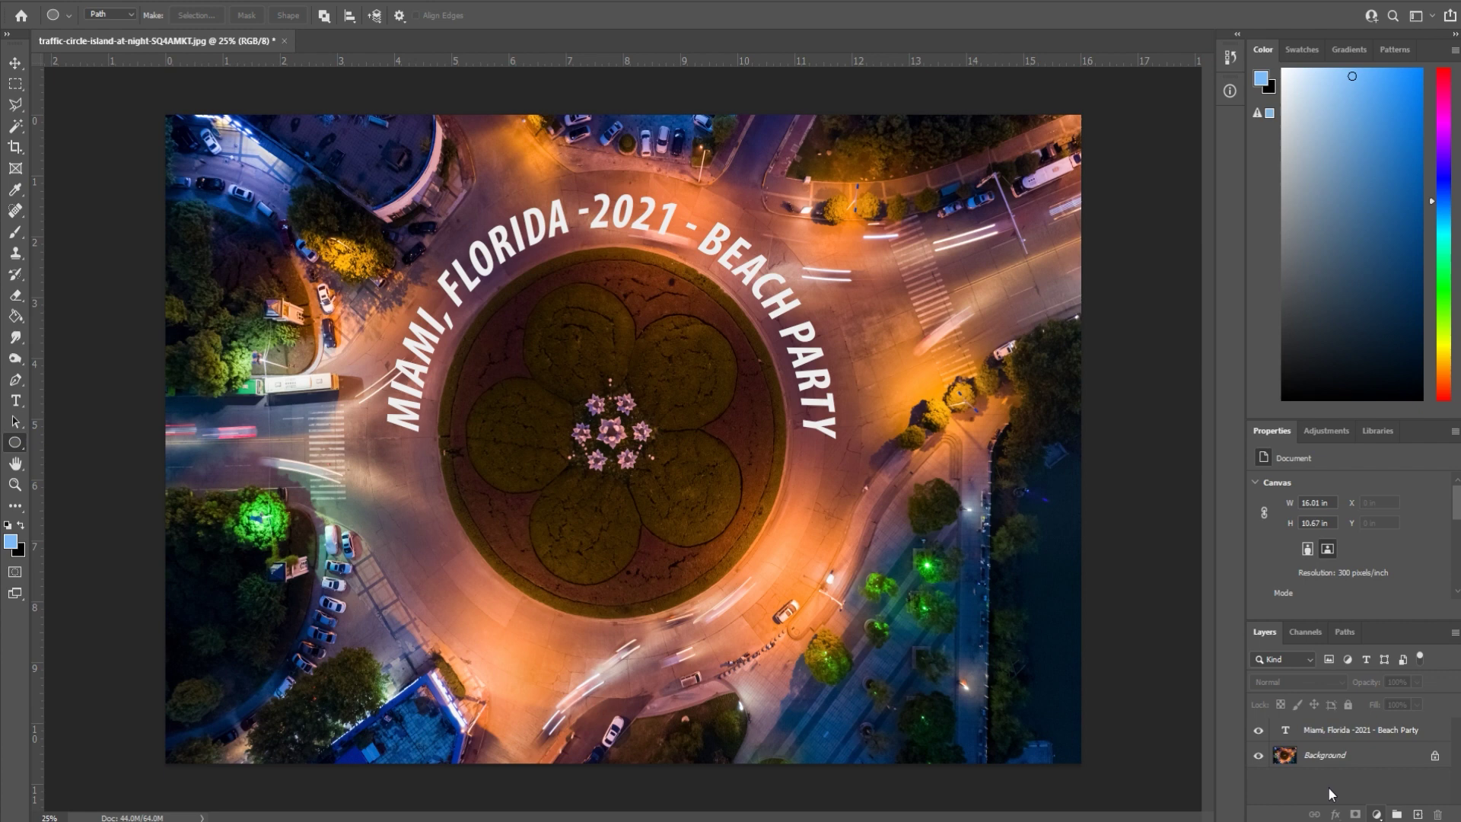
left_click(1313, 735)
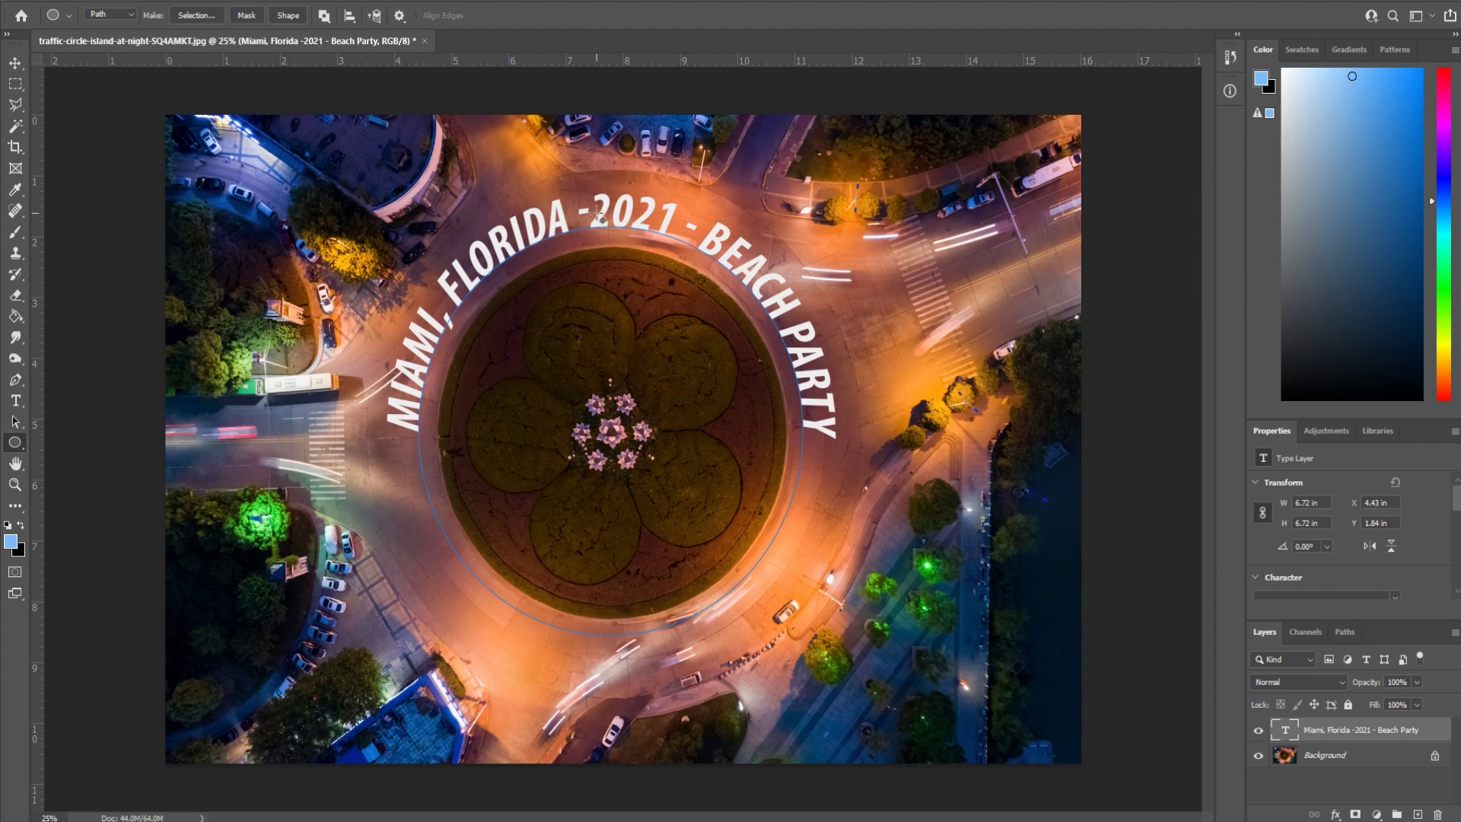
mouse_move(598, 211)
left_mouse_down()
mouse_move(462, 272)
mouse_move(399, 427)
left_mouse_up()
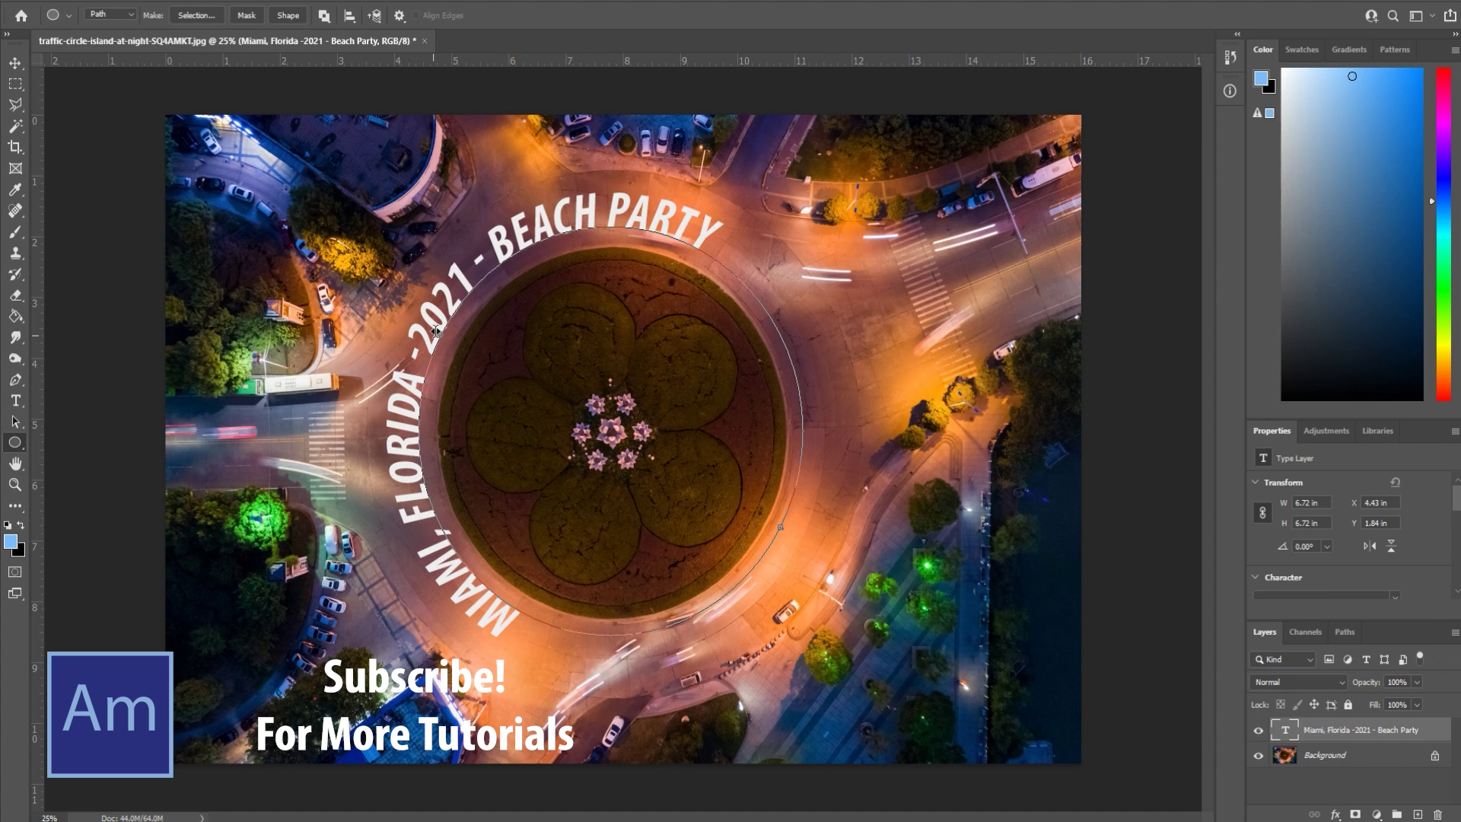
mouse_move(399, 428)
left_mouse_down()
mouse_move(627, 264)
mouse_move(594, 655)
mouse_move(602, 621)
left_mouse_up()
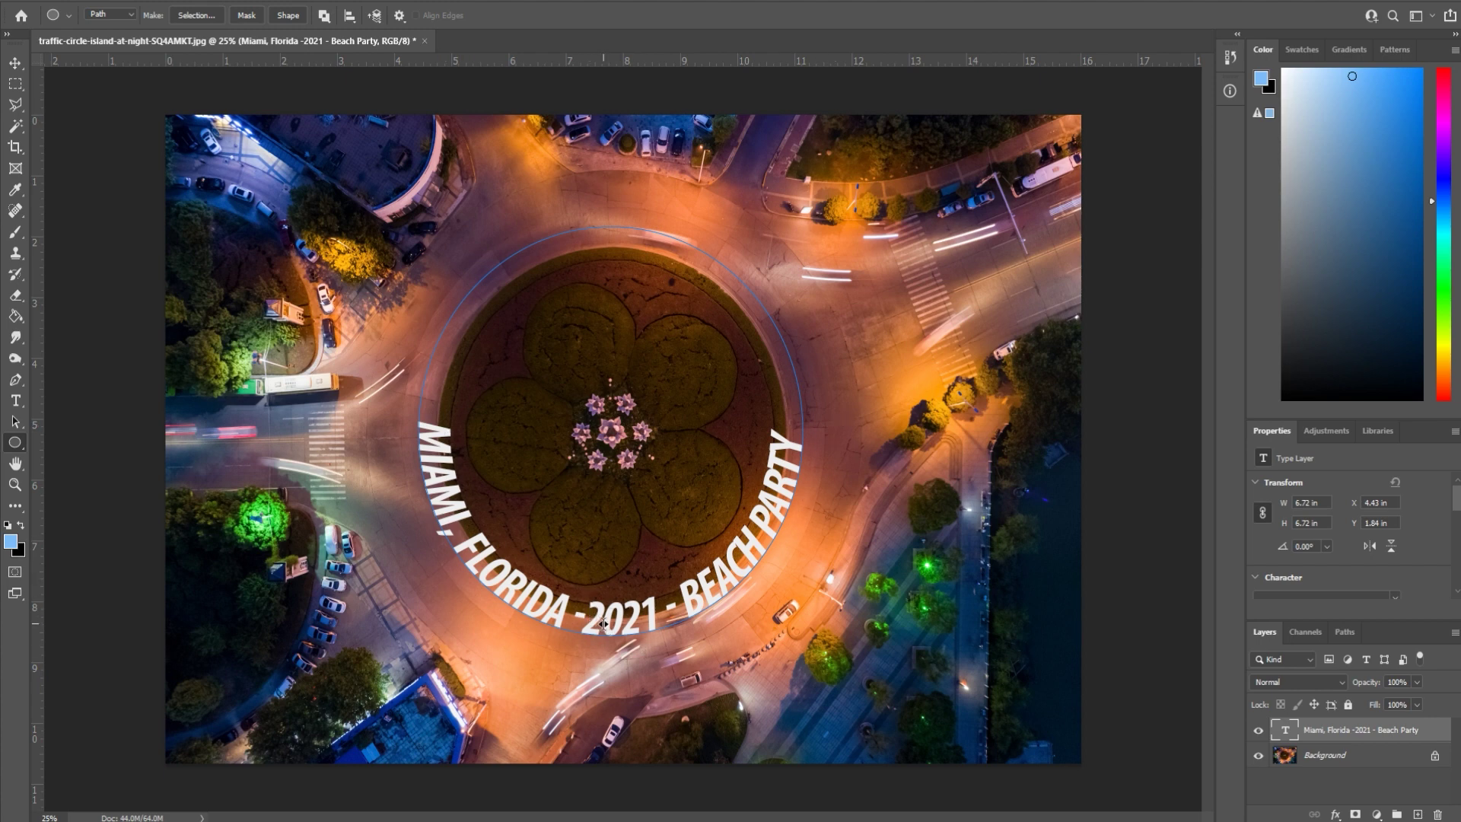
Nudge the text along the path and reselect its layer with the Move tool
left_click_drag(604, 616, 609, 608)
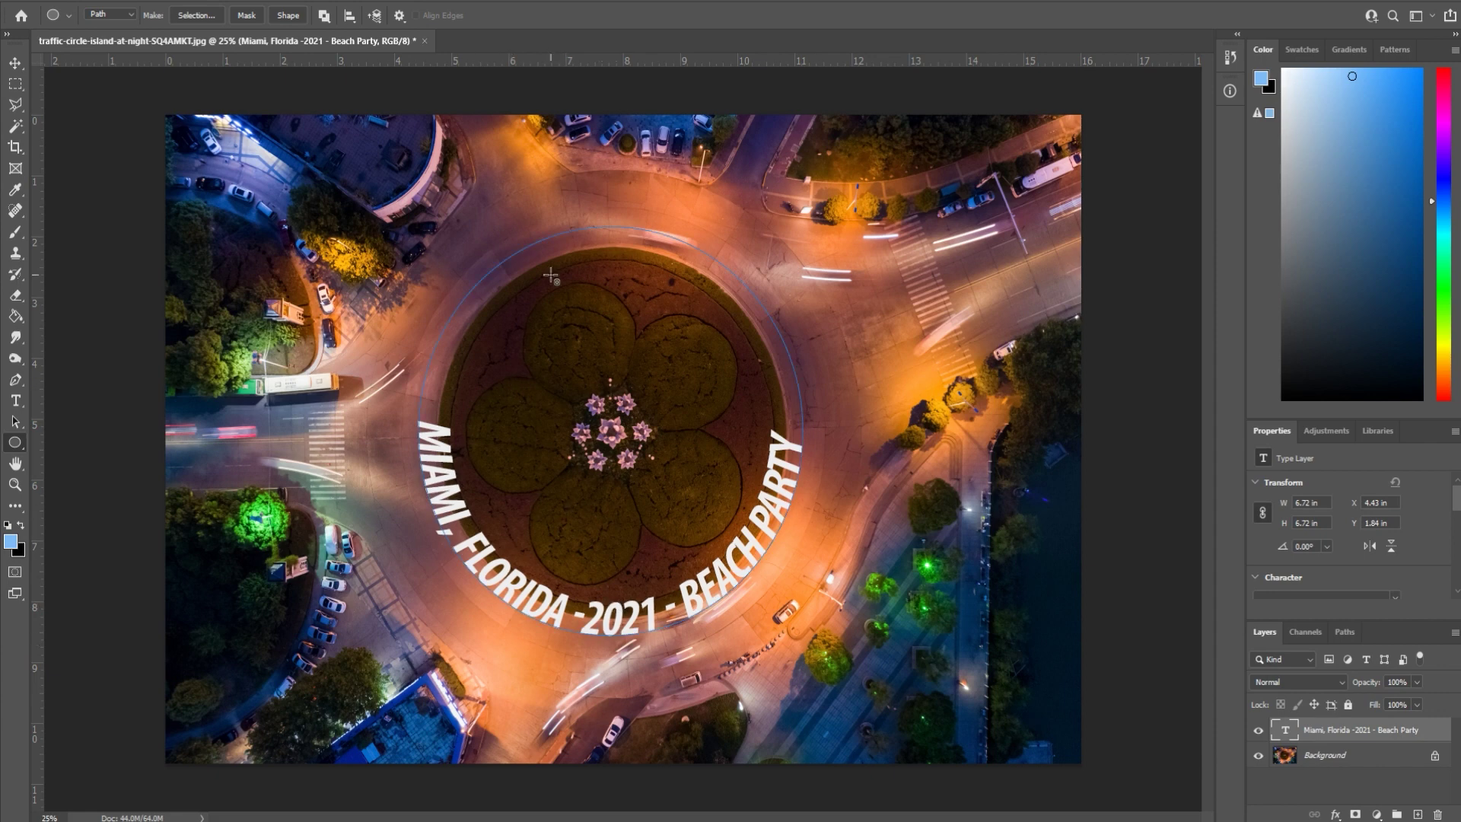
left_click(14, 62)
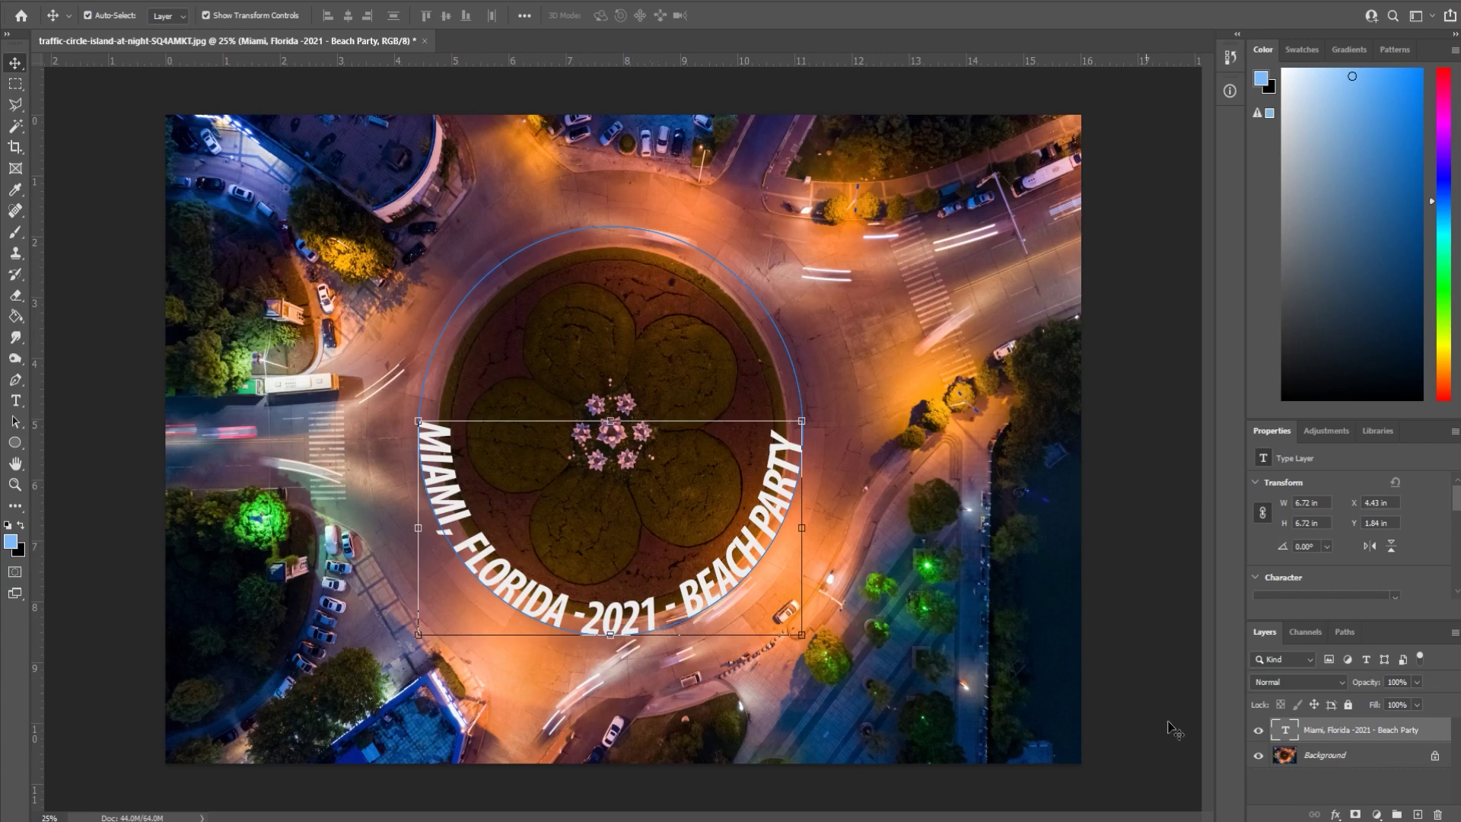
left_click(1359, 784)
left_click(1342, 733)
Scale the curved text and circle to about 114.68%, apply, and deselect
key("ctrl+t")
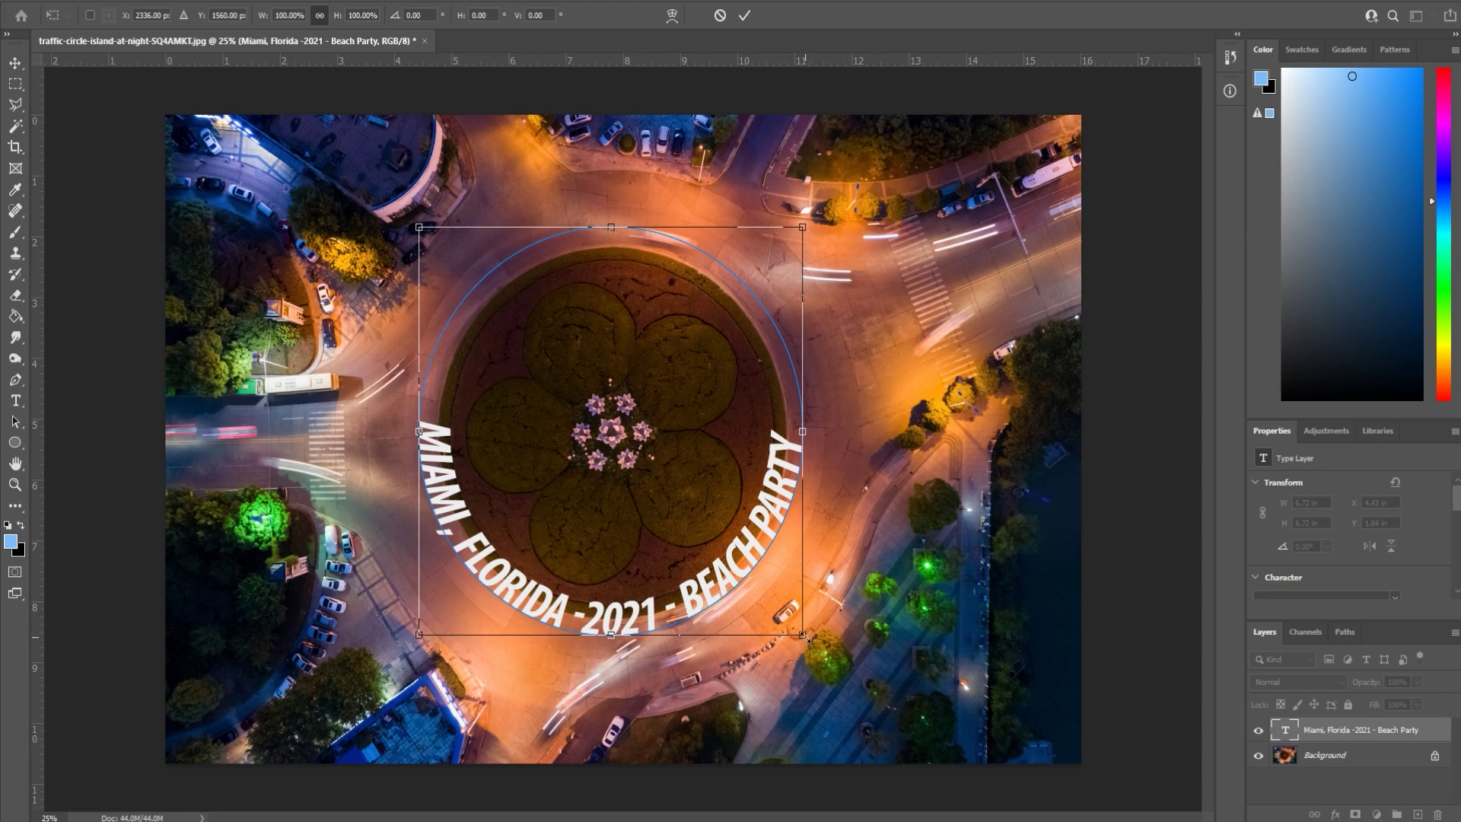
left_click_drag(804, 635, 829, 665)
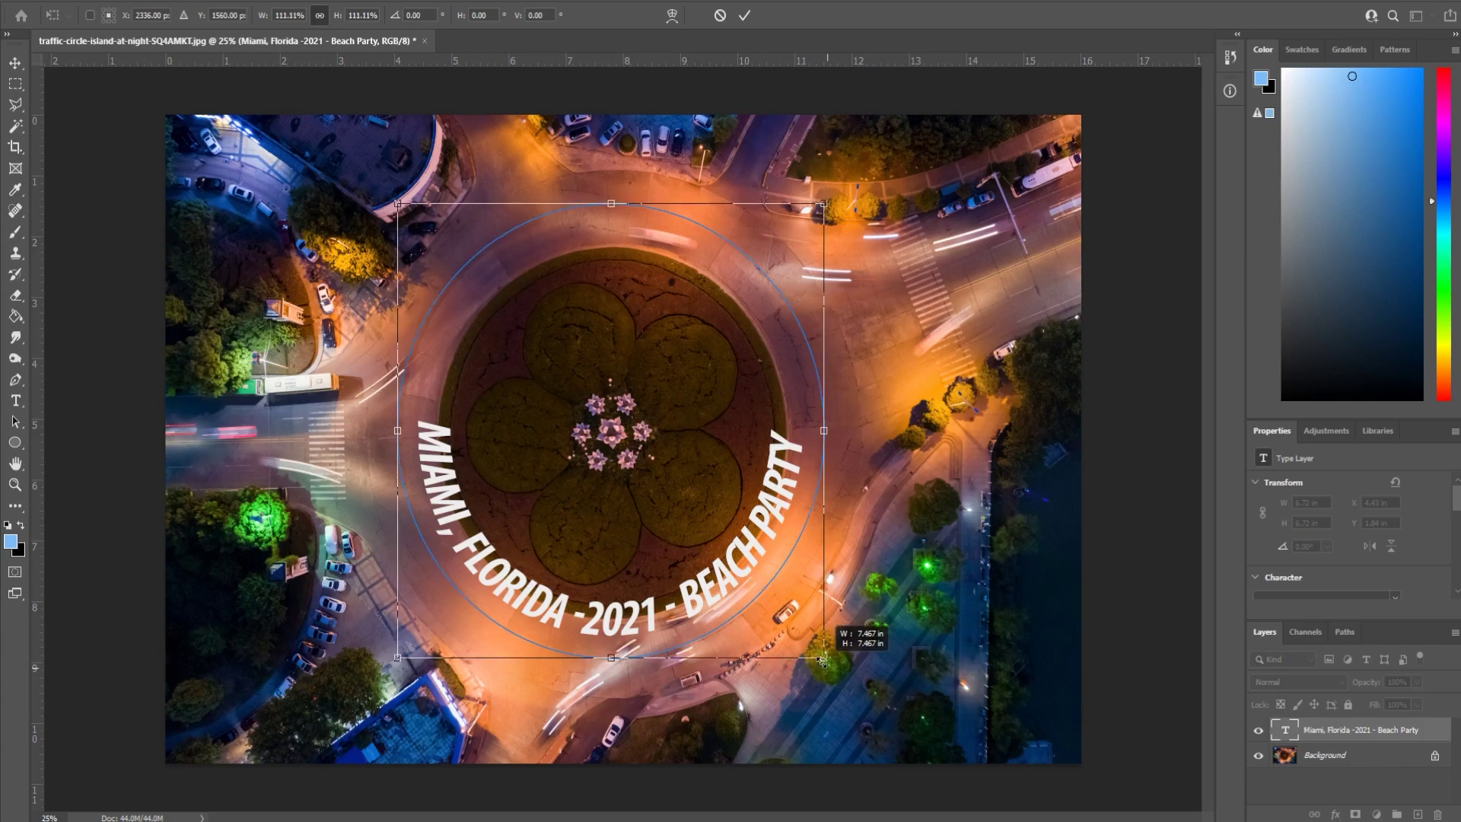
left_click_drag(830, 665, 831, 668)
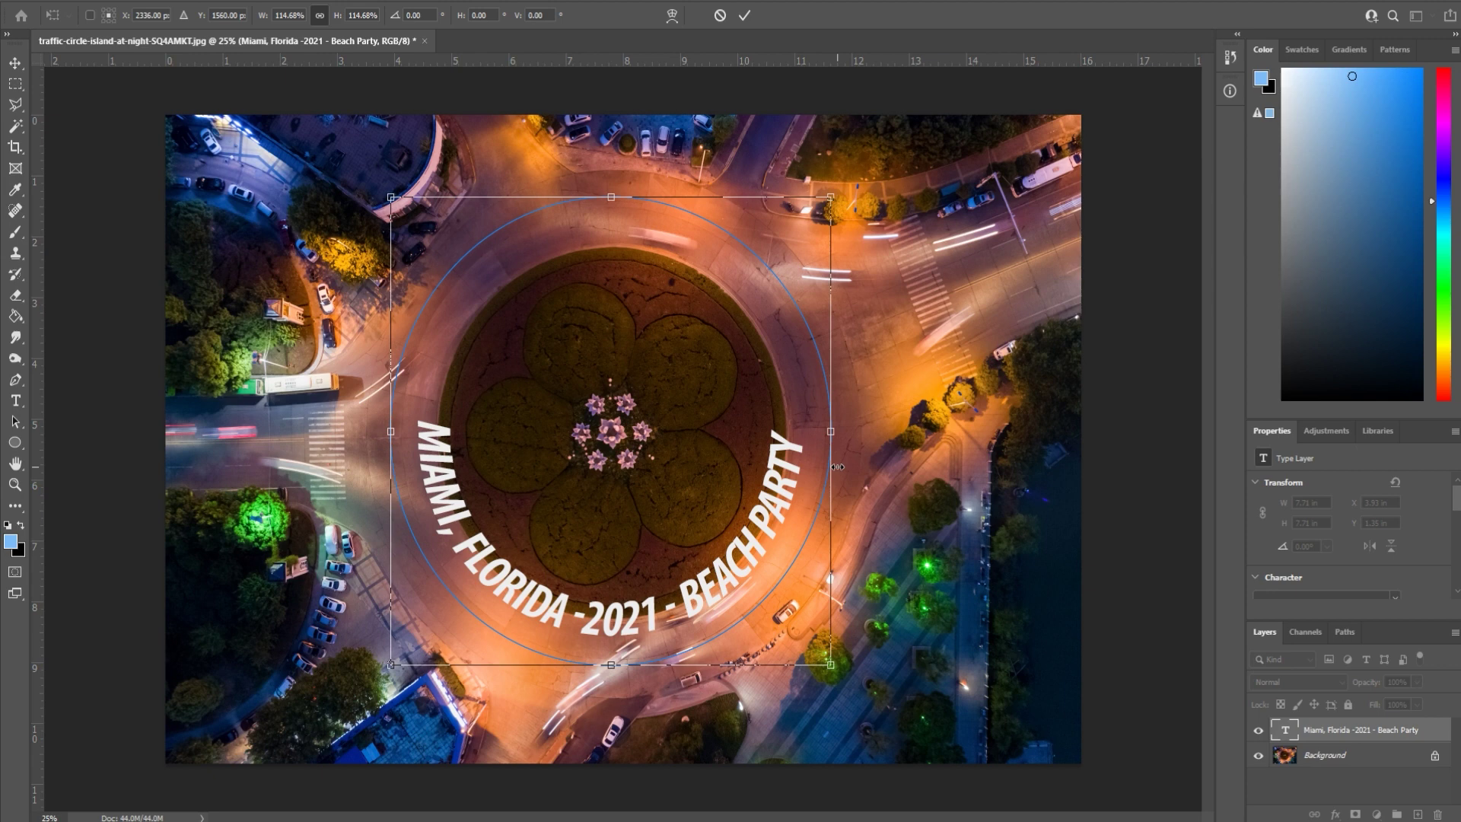
key("Return")
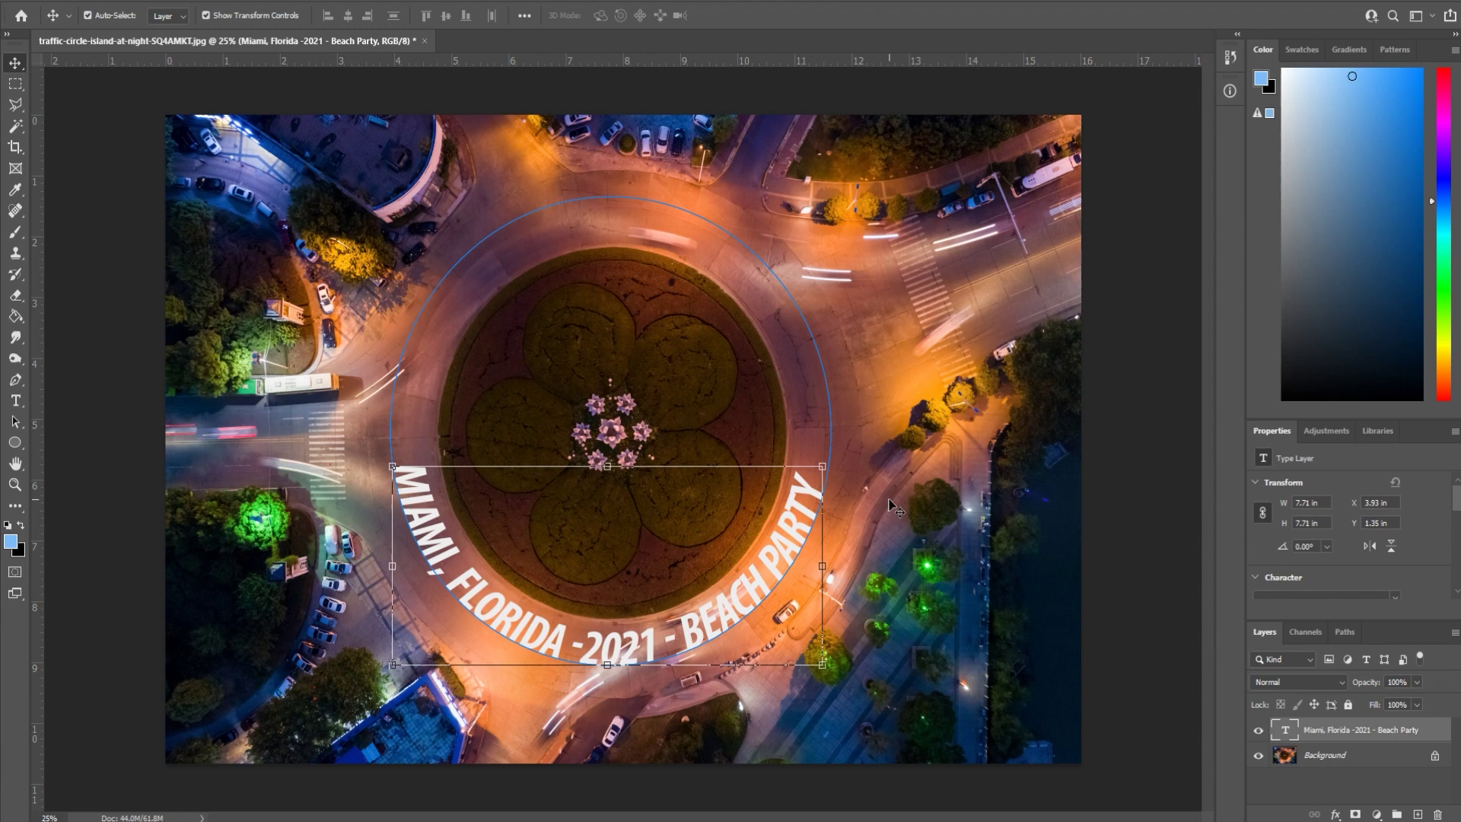
left_click(899, 515)
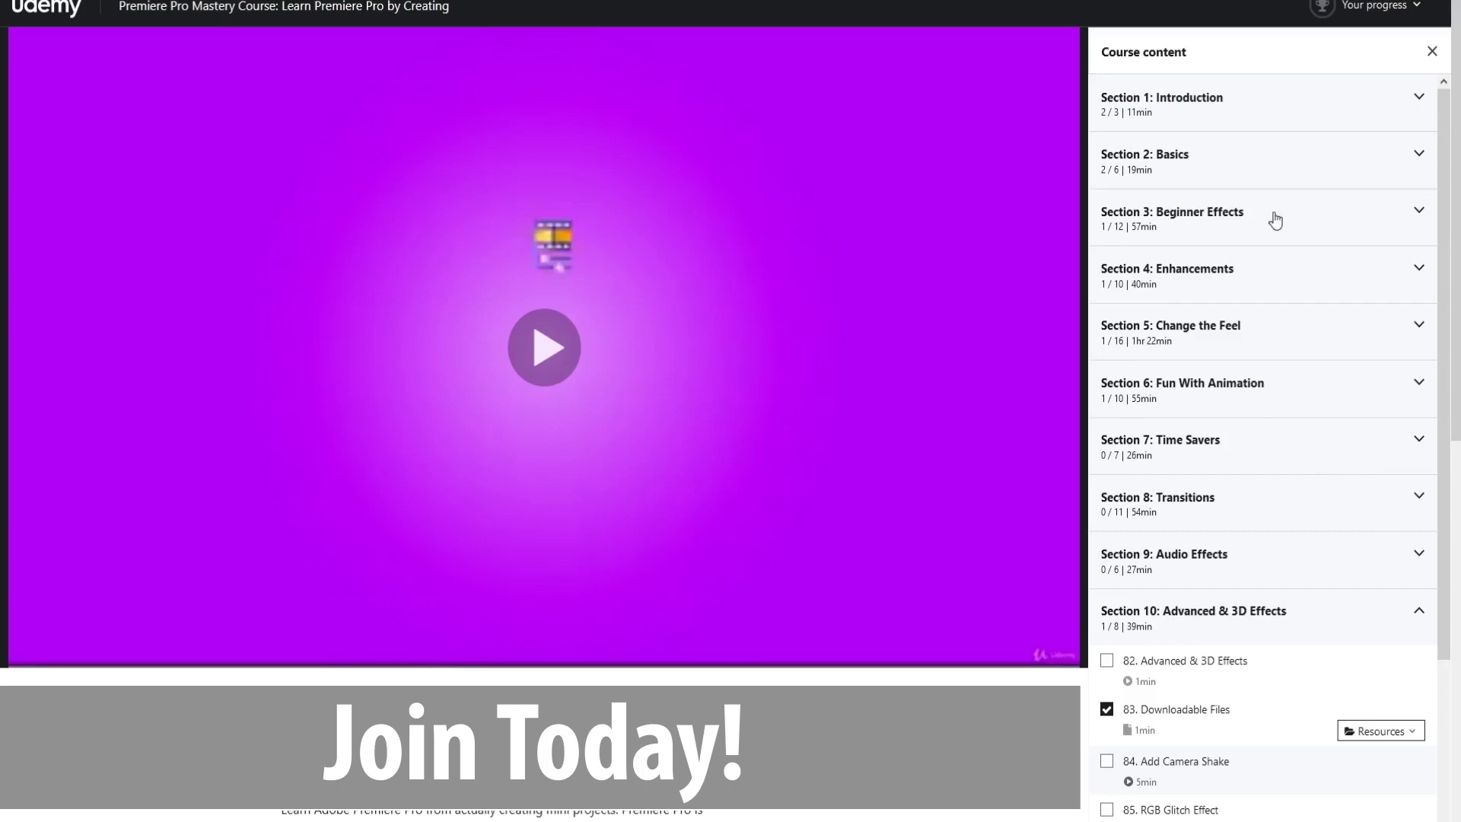
Expand the Introduction, Beginner Effects, Enhancements, Animation, Transitions and Audio Effects sections
left_click(1273, 124)
left_click(1299, 357)
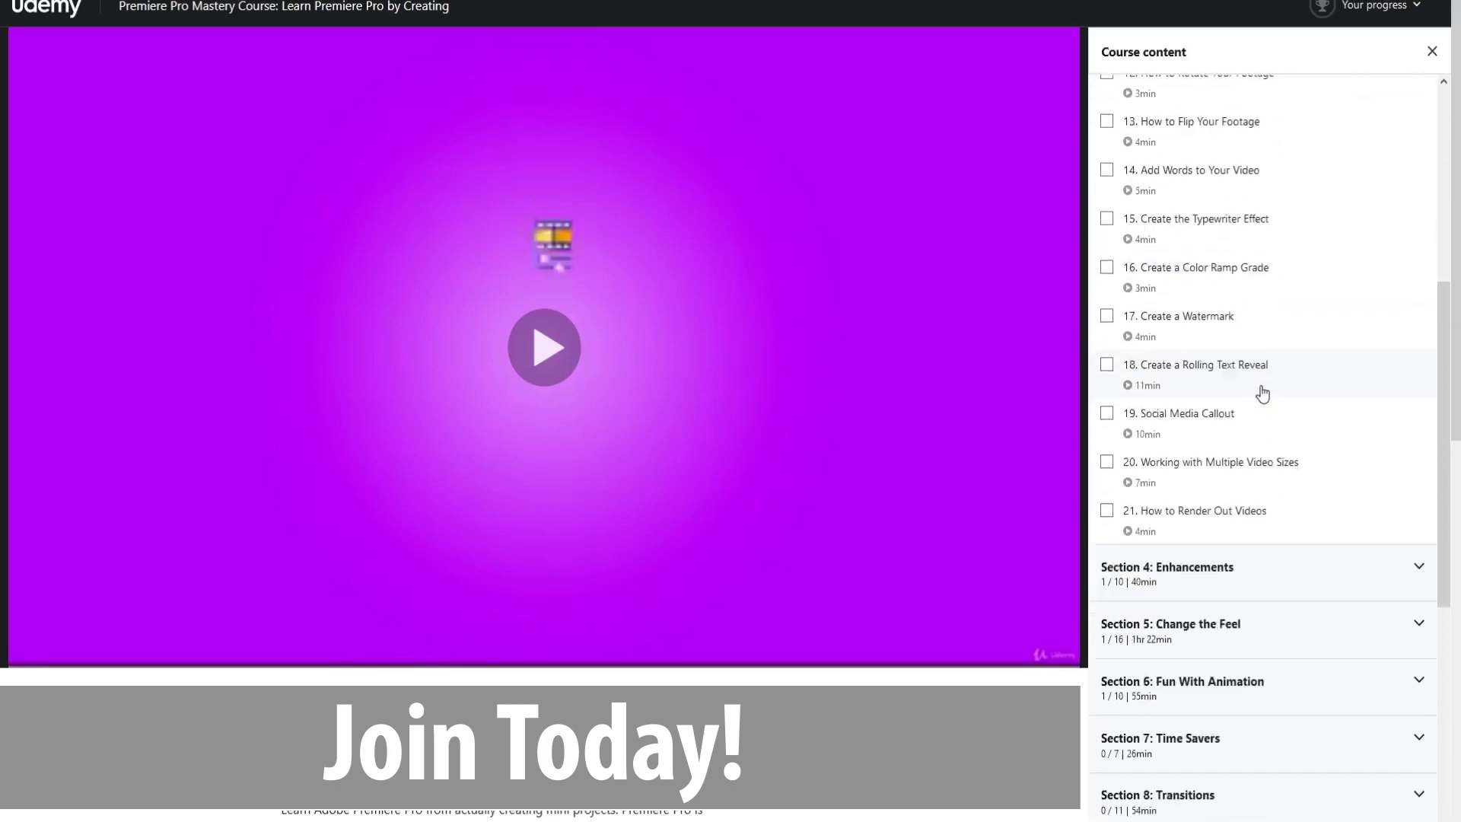
scroll(1262, 392, "down", 10)
left_click(1223, 381)
scroll(1233, 422, "down", 3)
scroll(1233, 417, "down", 3)
left_click(1232, 411)
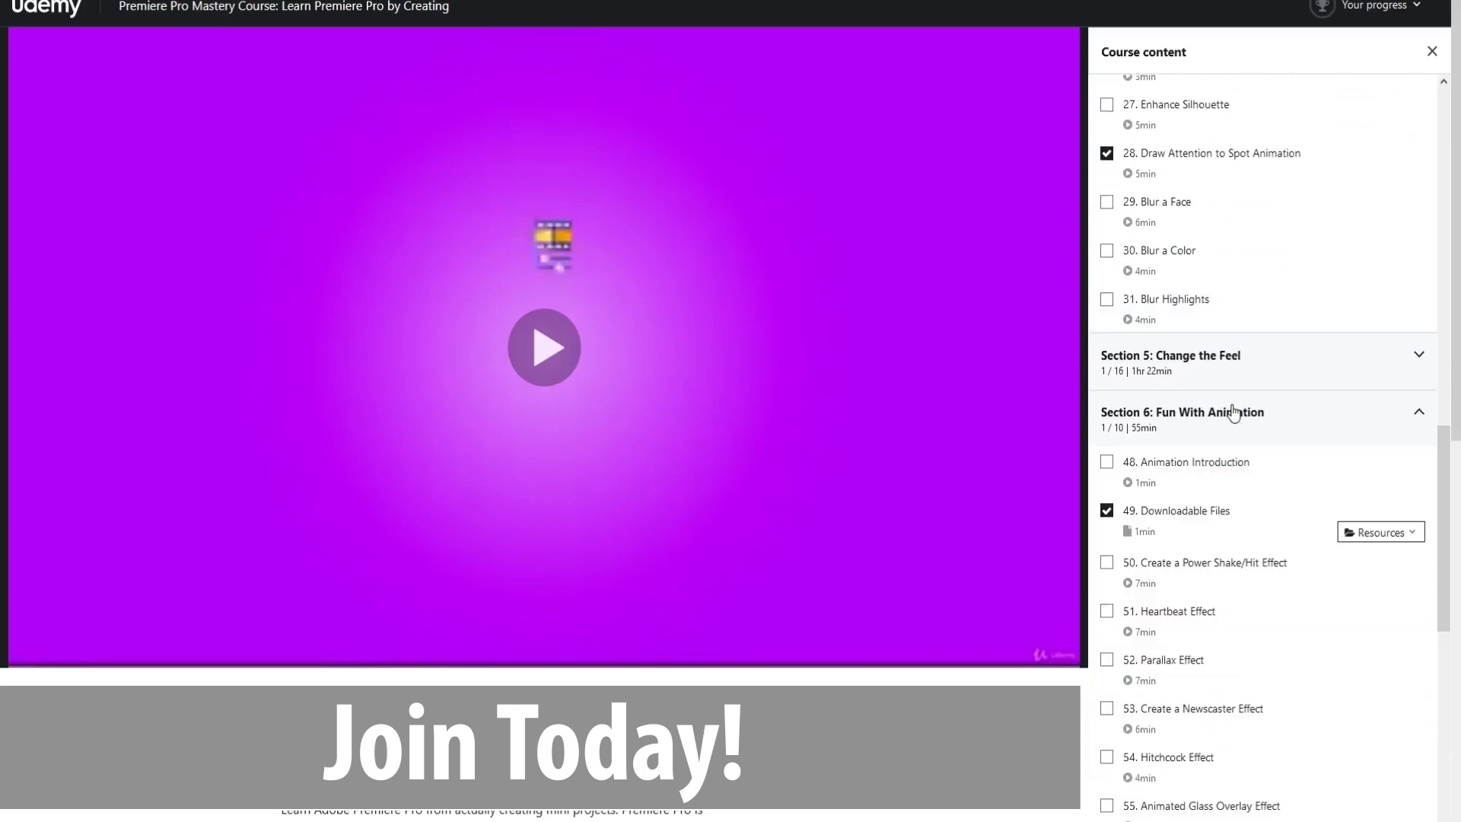
scroll(1232, 422, "down", 4)
scroll(1233, 426, "down", 2)
scroll(976, 419, "down", 2)
left_click(1241, 292)
scroll(1241, 349, "down", 2)
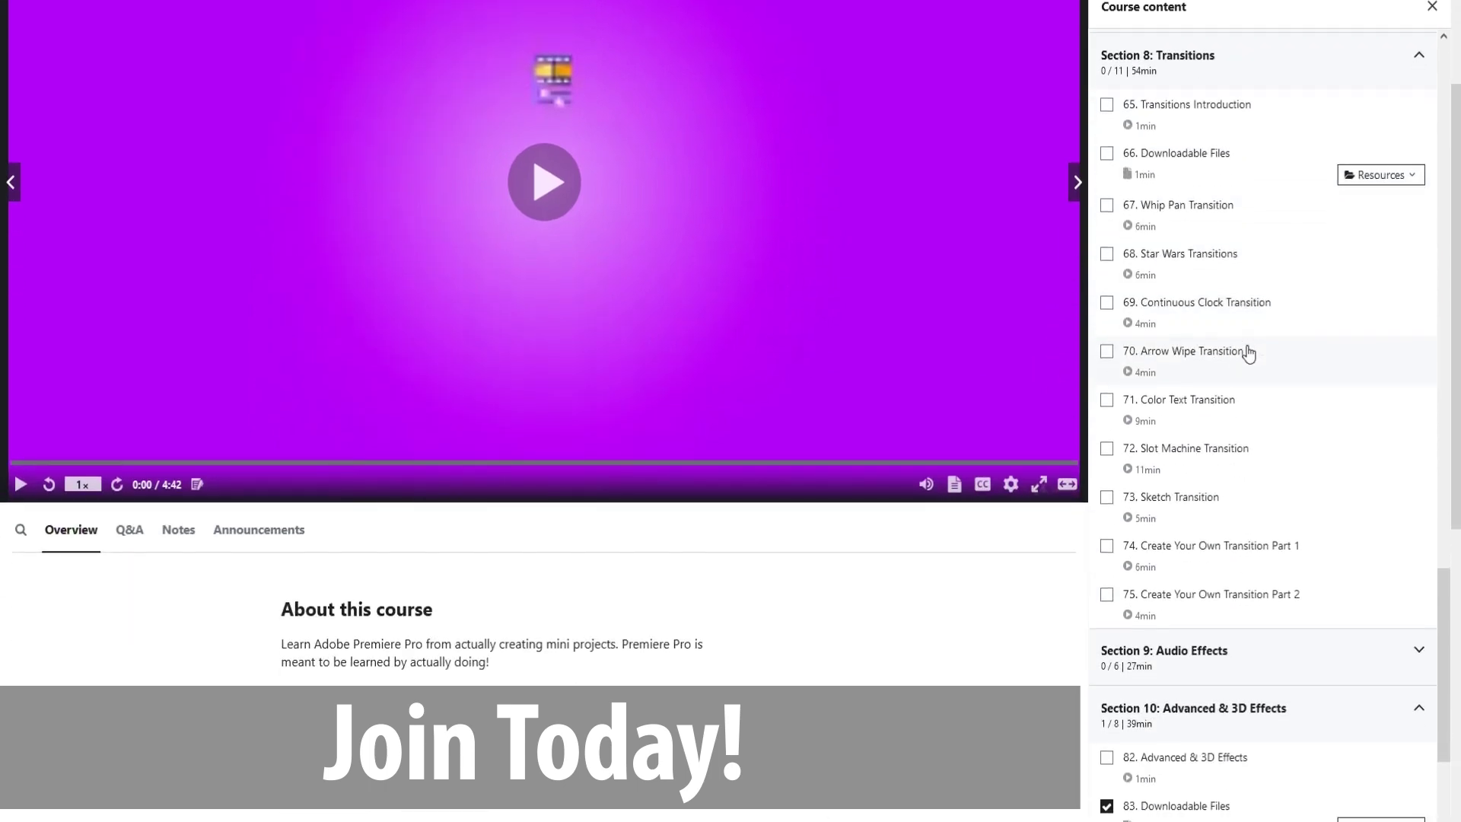
scroll(1248, 362, "down", 2)
left_click(1246, 474)
scroll(1244, 449, "down", 1)
scroll(1243, 448, "down", 3)
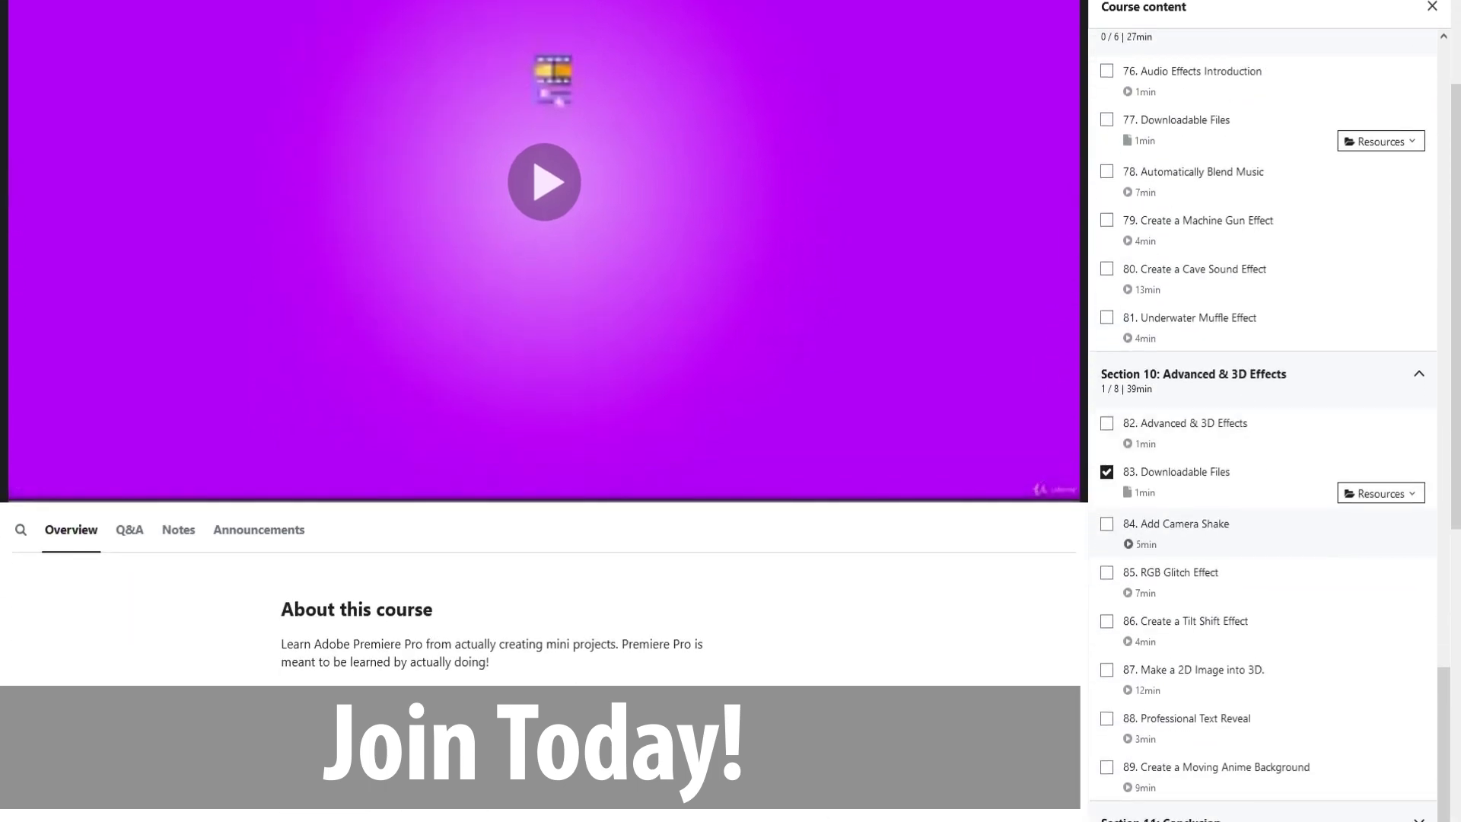